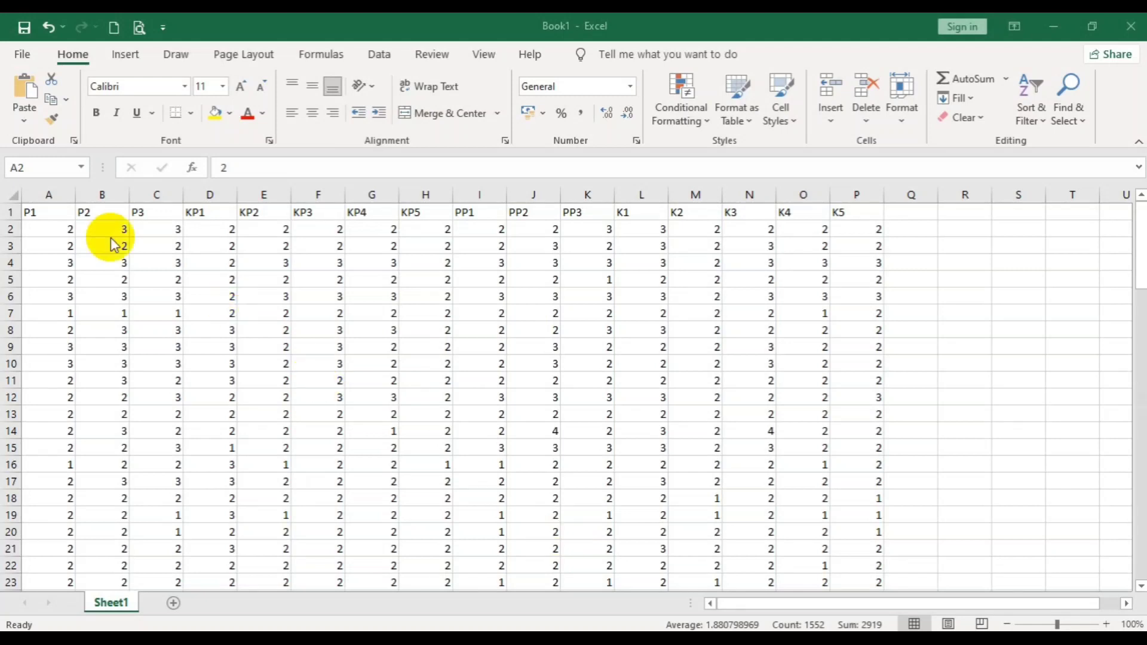
- Switch to the untitled dataset in the SPSS Statistics Data Editor and show its variable definitions
{"action": "left_click", "coordinate": [71, 231]}
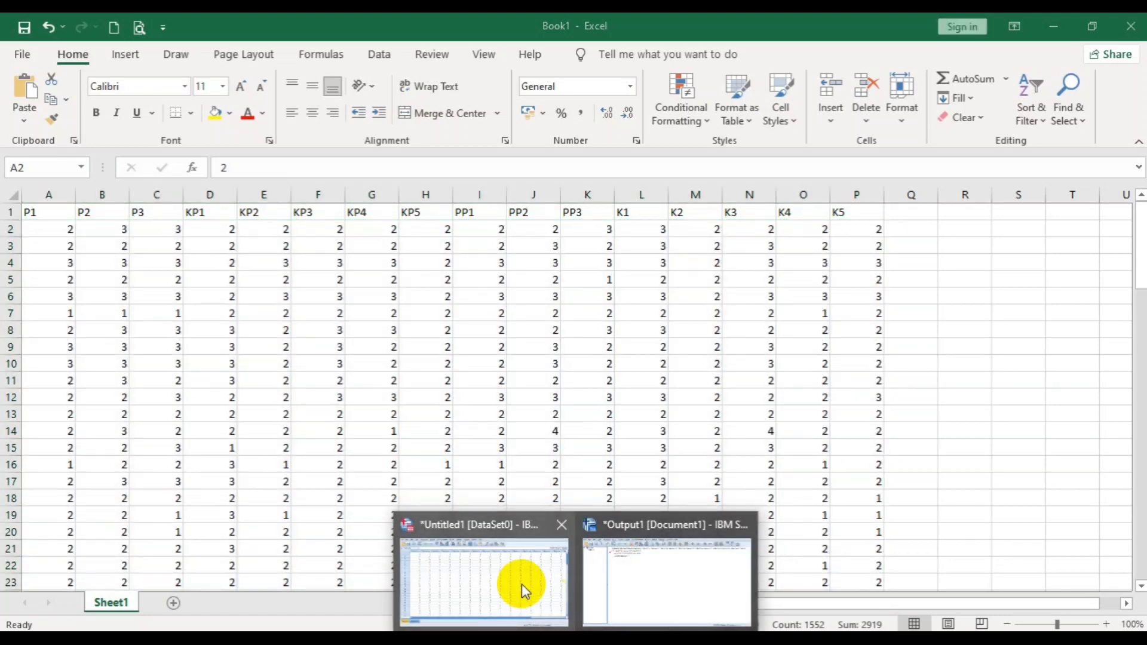
{"action": "left_click", "coordinate": [522, 583]}
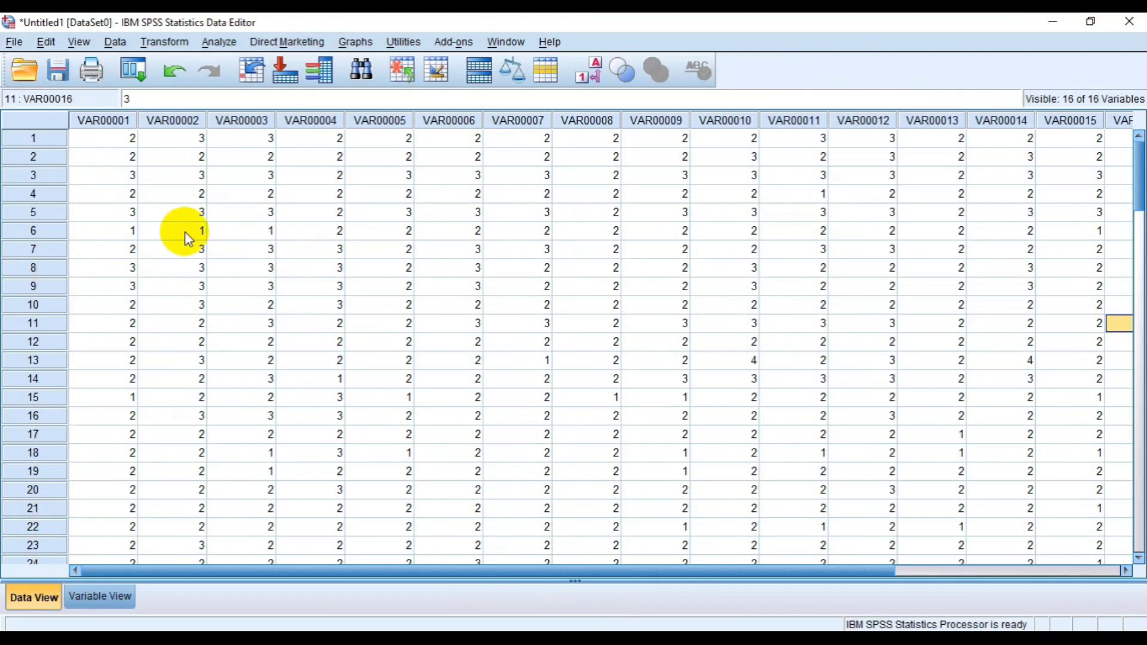
{"action": "left_click", "coordinate": [102, 597]}
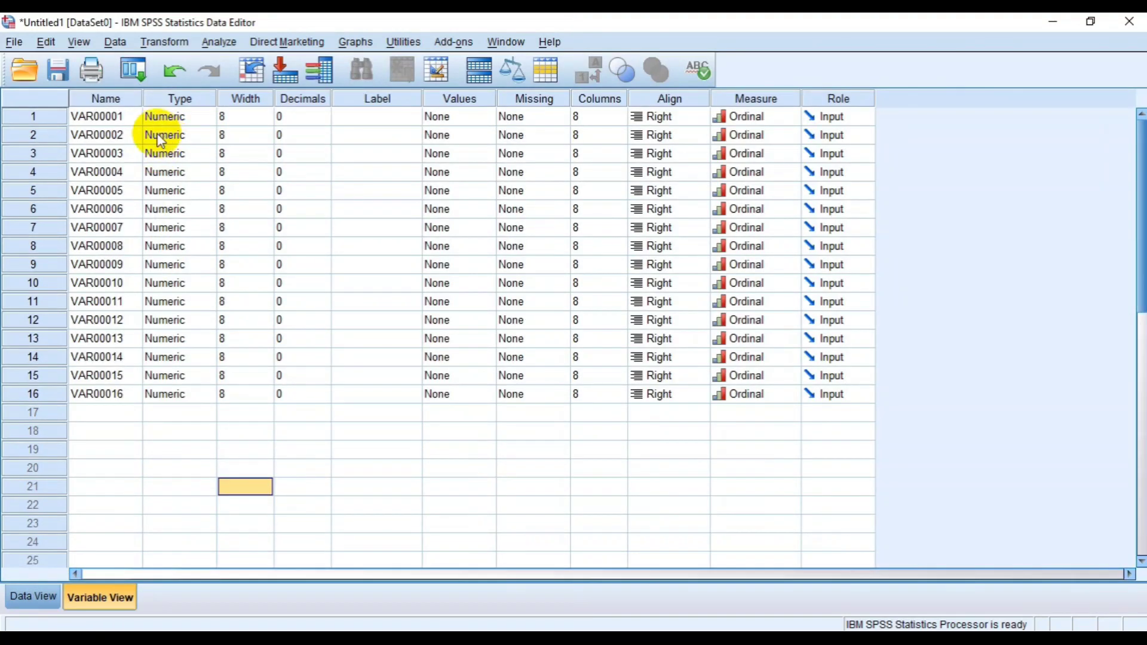
{"action": "left_click", "coordinate": [38, 596]}
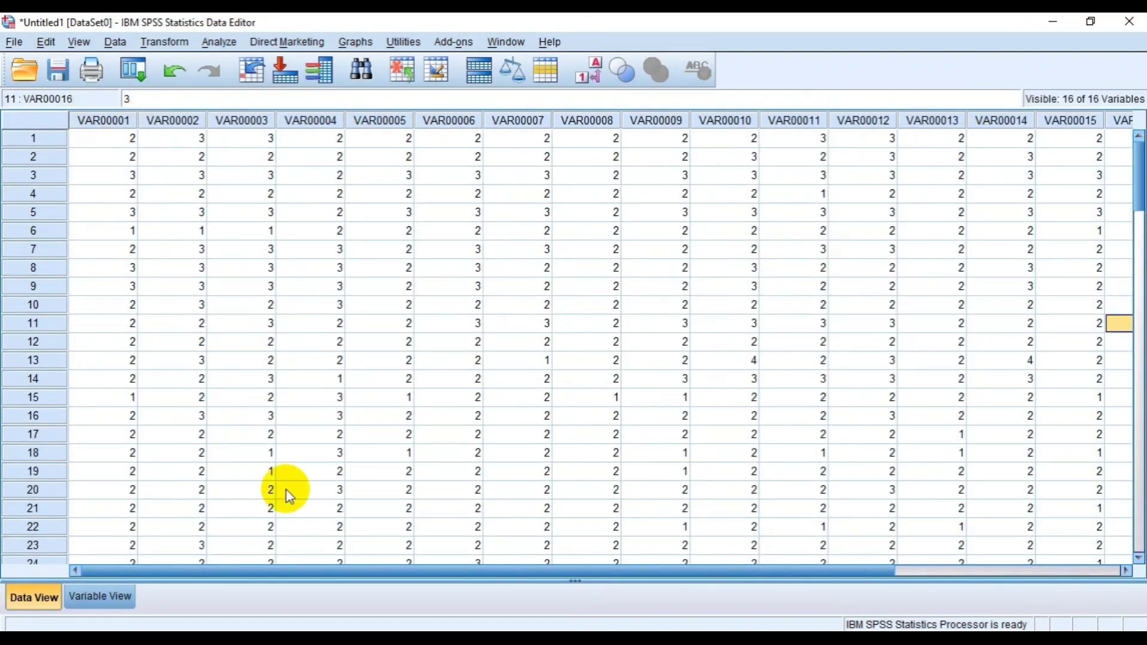
{"action": "left_click", "coordinate": [102, 596]}
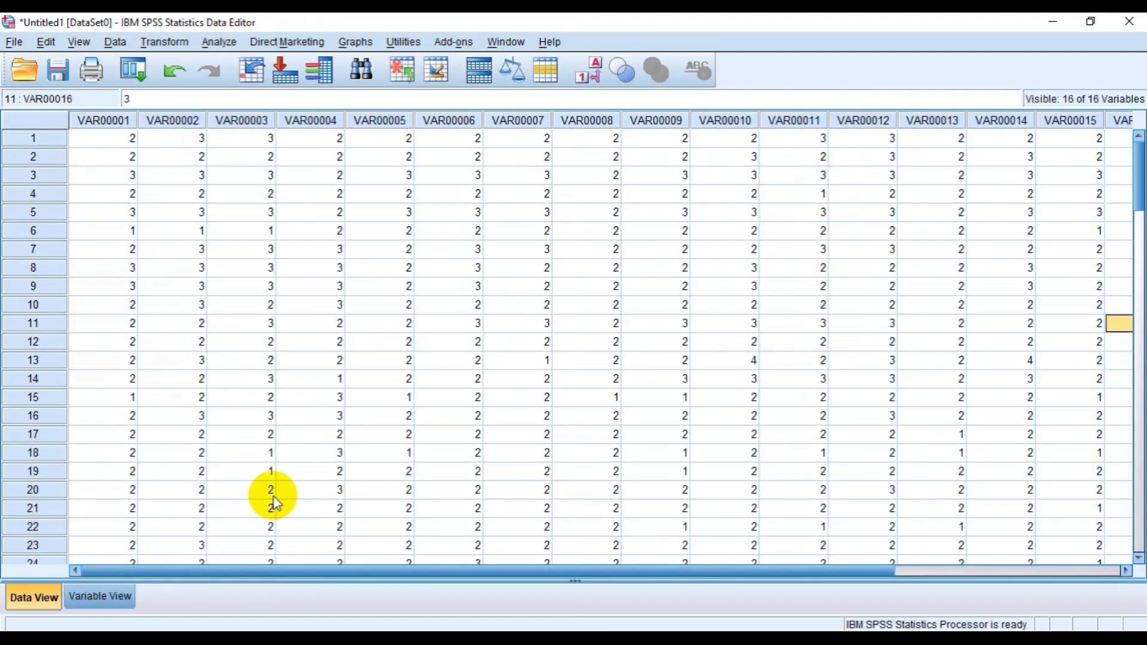
{"action": "left_click", "coordinate": [106, 595]}
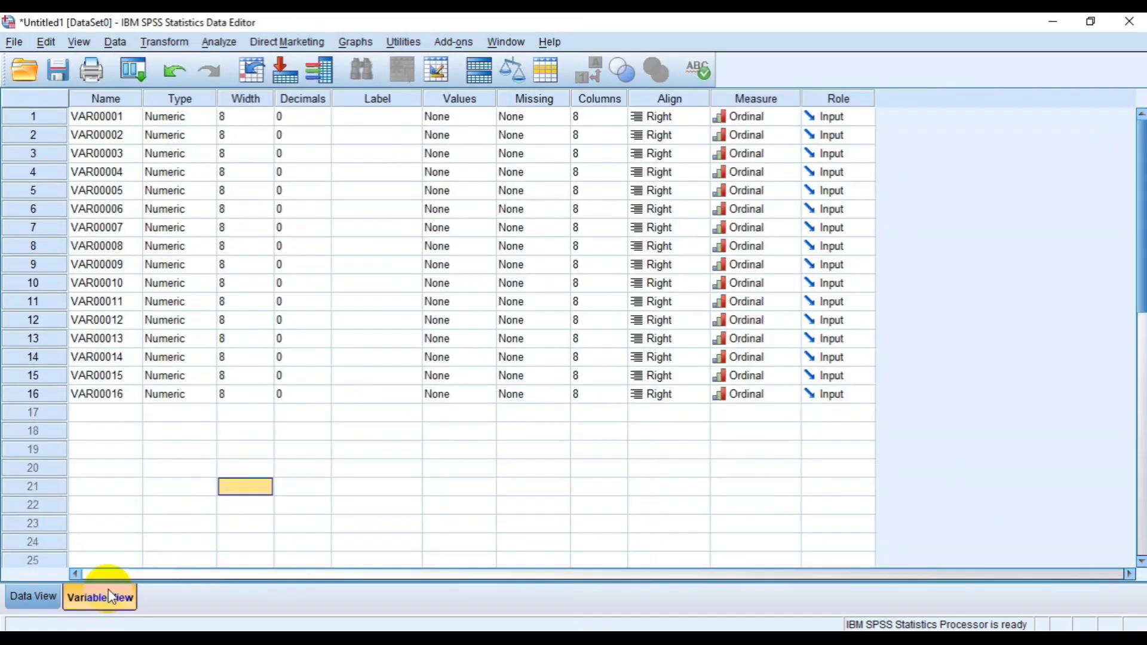
- Review the variable type options for VAR00001 and leave them without making a change
{"action": "left_click", "coordinate": [199, 117]}
{"action": "left_click", "coordinate": [207, 117]}
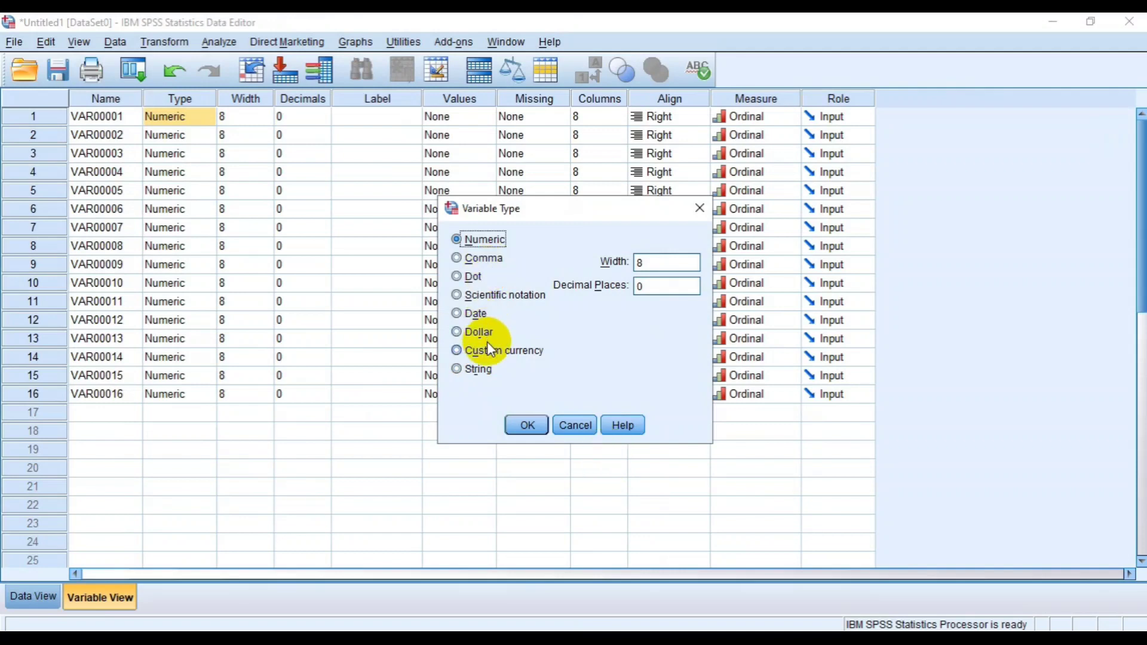
{"action": "left_click", "coordinate": [573, 426]}
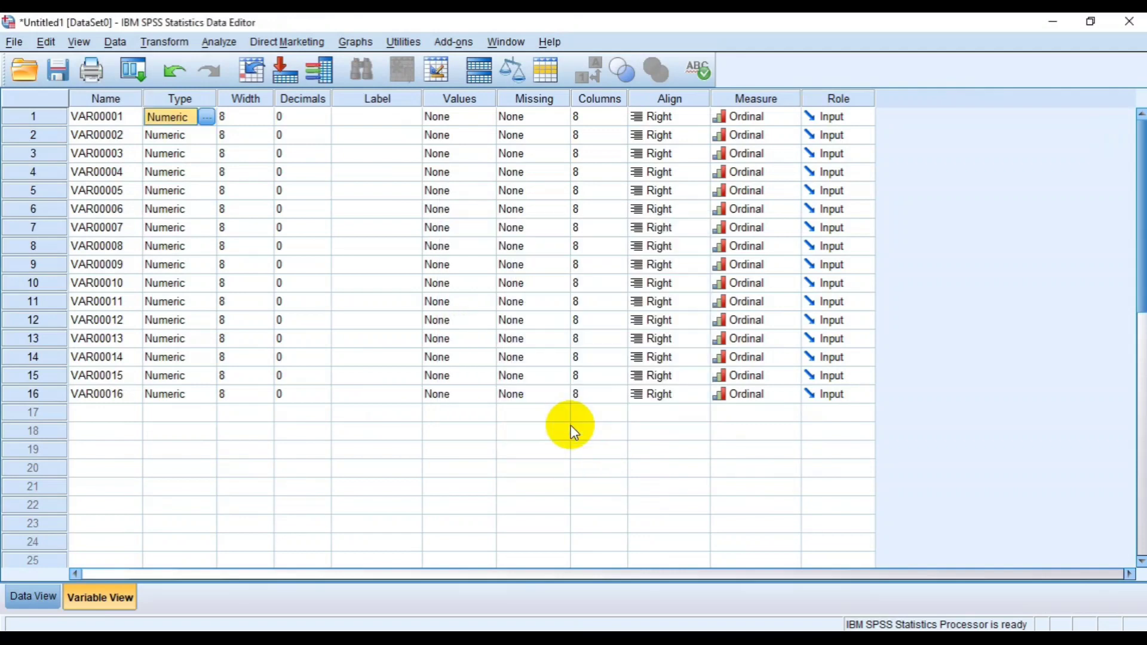
- Try 1 decimal place for VAR00001 and restore its decimals to 0
{"action": "left_click", "coordinate": [315, 121]}
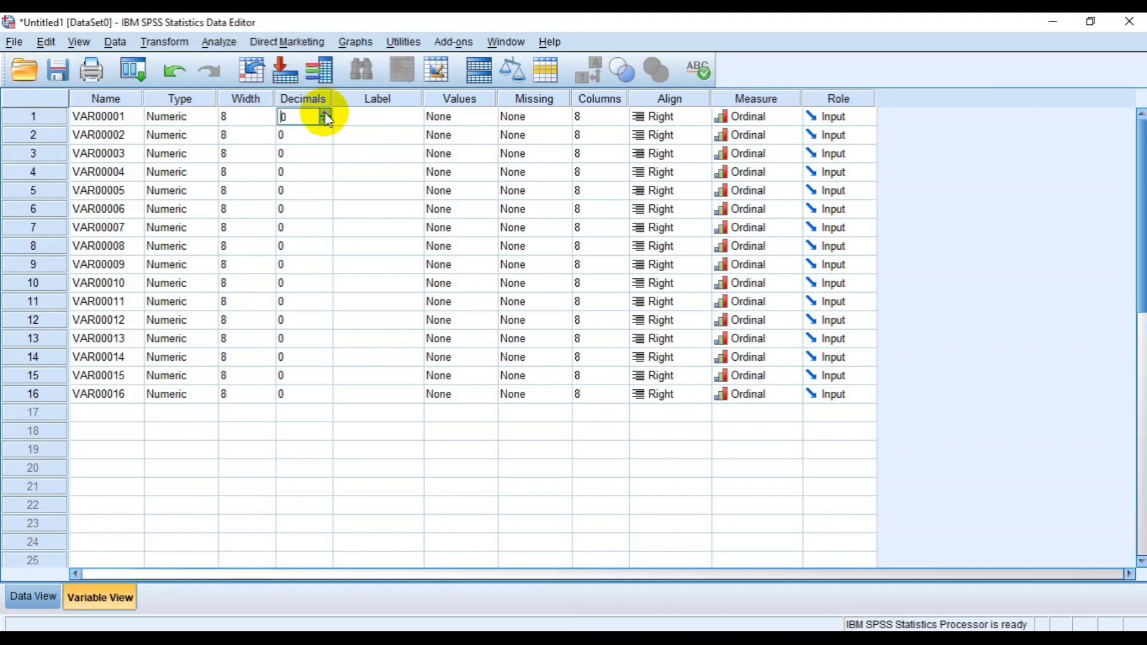
{"action": "left_click", "coordinate": [325, 113]}
{"action": "left_click", "coordinate": [34, 596]}
{"action": "left_click", "coordinate": [69, 598]}
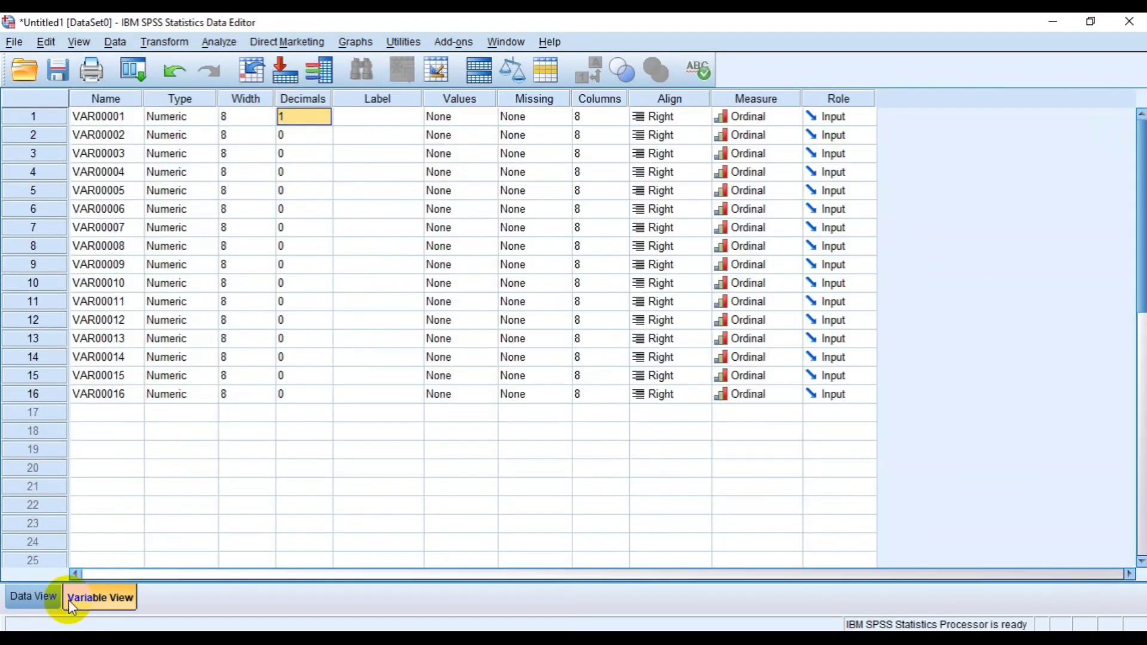
{"action": "left_click", "coordinate": [318, 117]}
{"action": "left_click", "coordinate": [324, 121]}
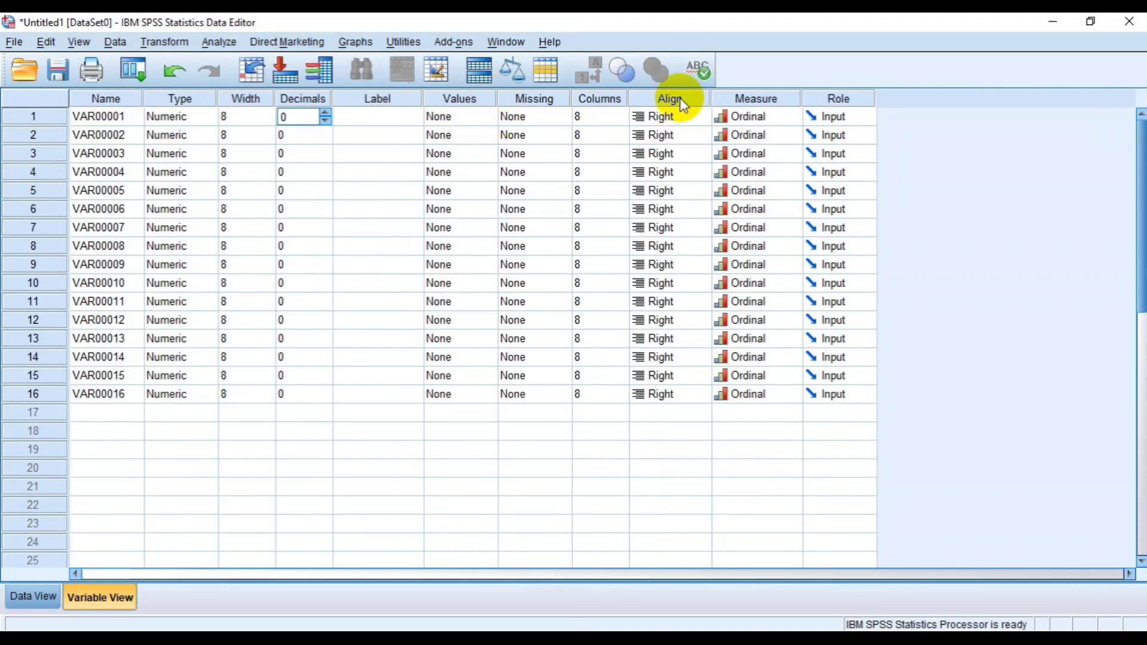
- Review the measurement level choices available for VAR00001
{"action": "left_click", "coordinate": [750, 122]}
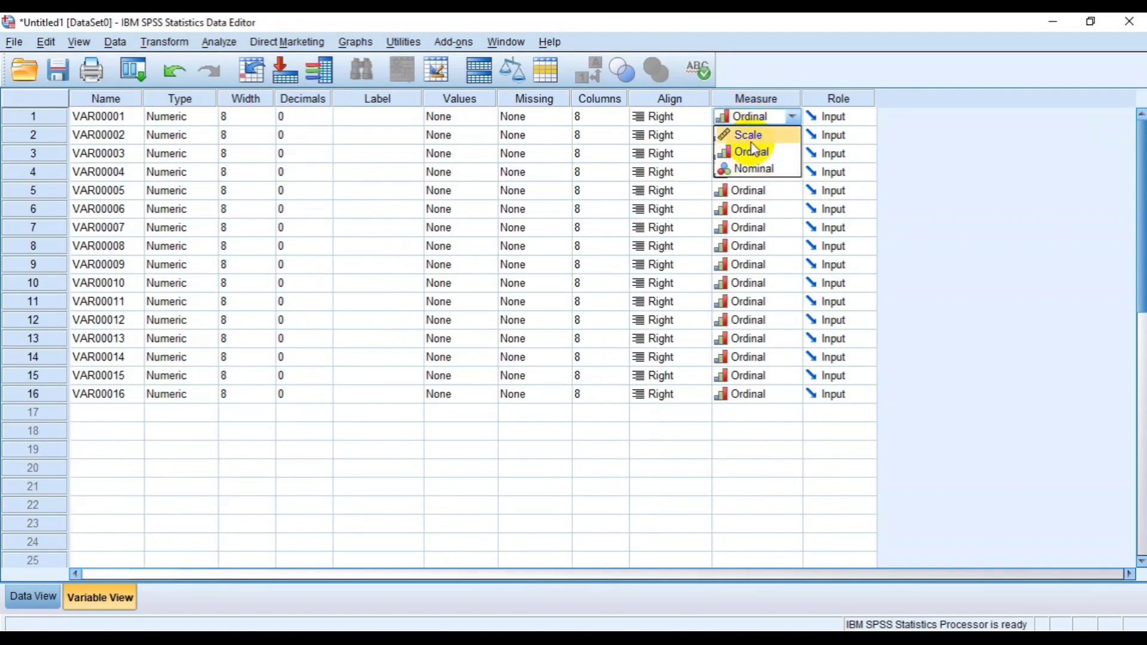
{"action": "left_click", "coordinate": [794, 121]}
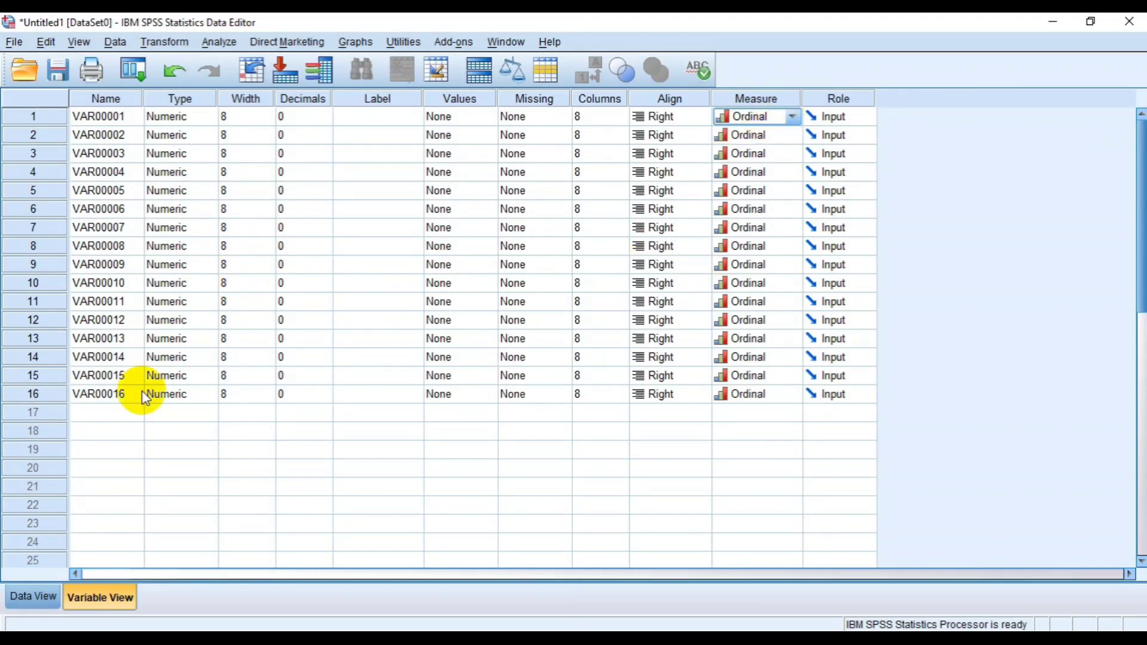
- In the data, clear the values in row 10 of VAR00005 and row 12 of VAR00010
{"action": "left_click", "coordinate": [42, 596]}
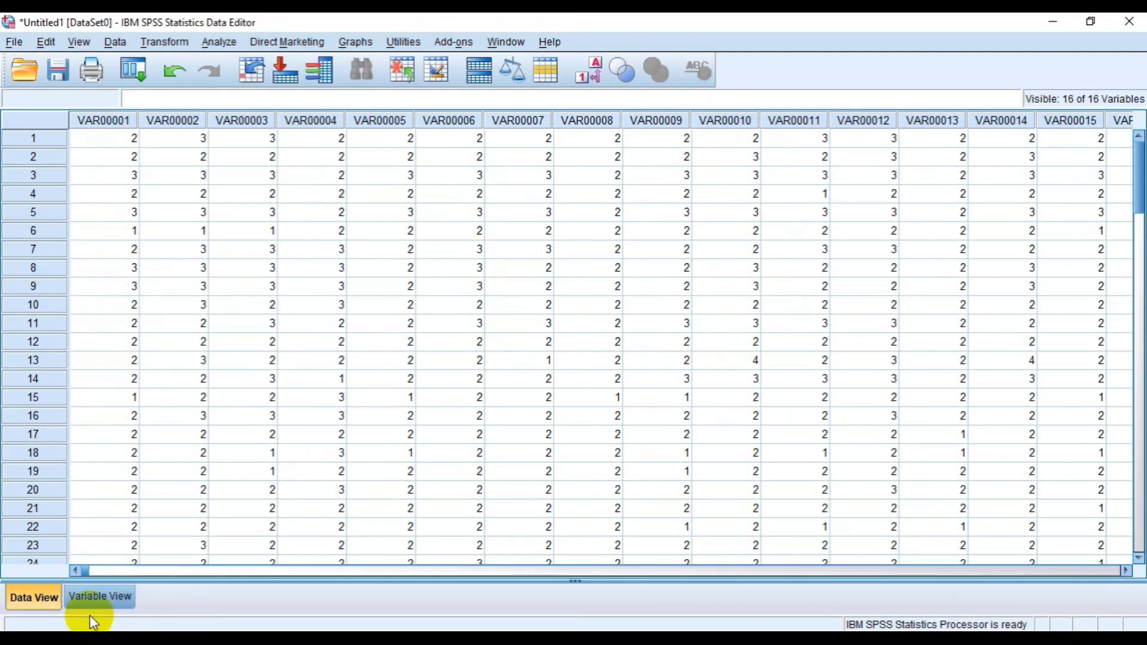
{"action": "left_click", "coordinate": [399, 306]}
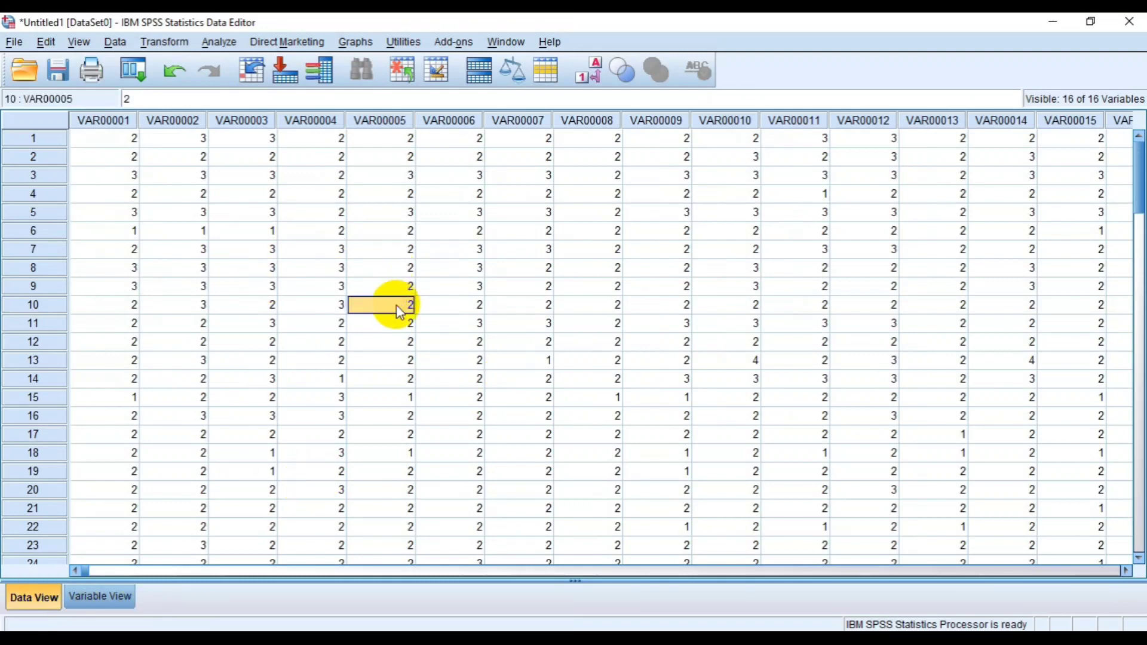
{"action": "key", "text": "Delete"}
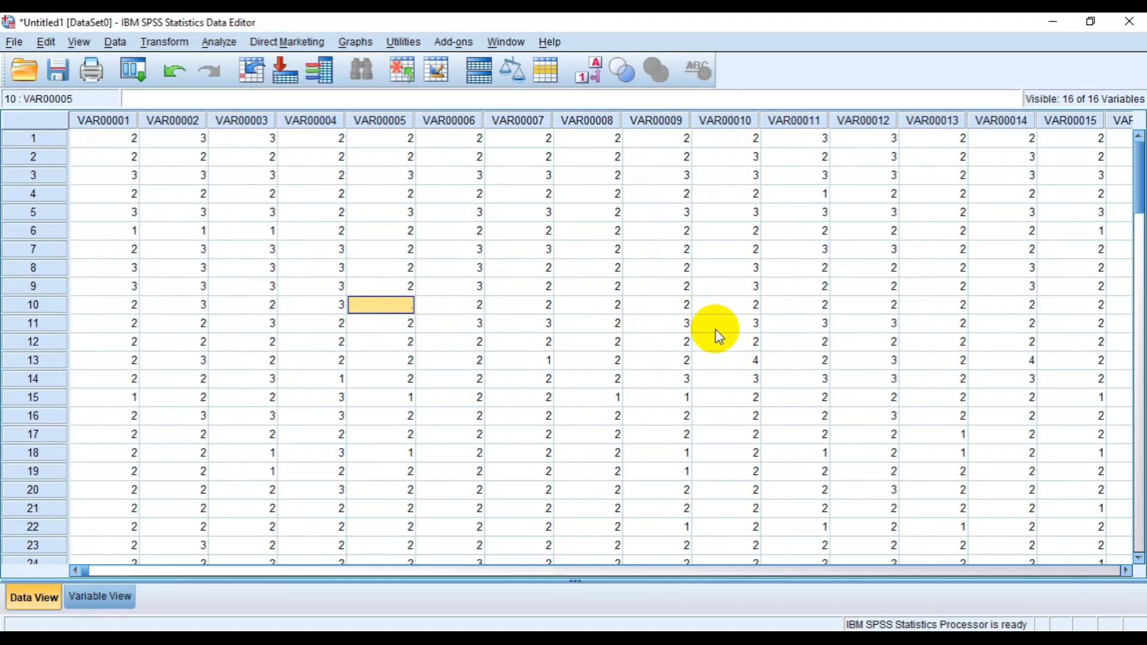
{"action": "left_click", "coordinate": [719, 345]}
{"action": "key", "text": "Delete"}
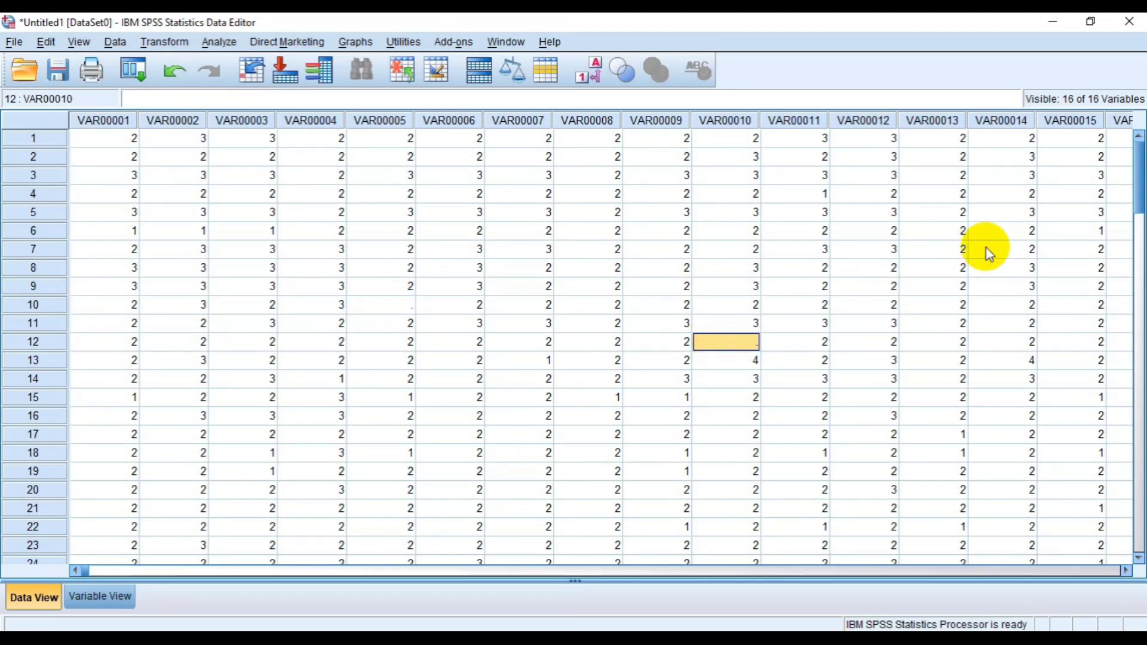
- Enter the value 22 in row 7 of VAR00014
{"action": "left_click", "coordinate": [1013, 248]}
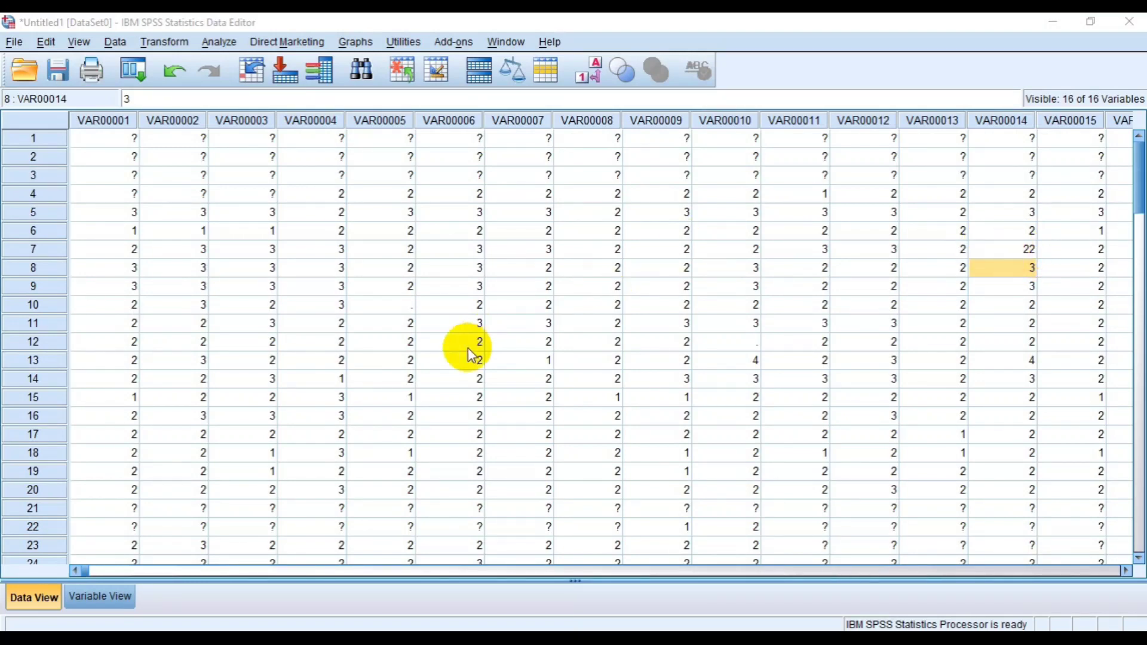
{"action": "left_click", "coordinate": [116, 599]}
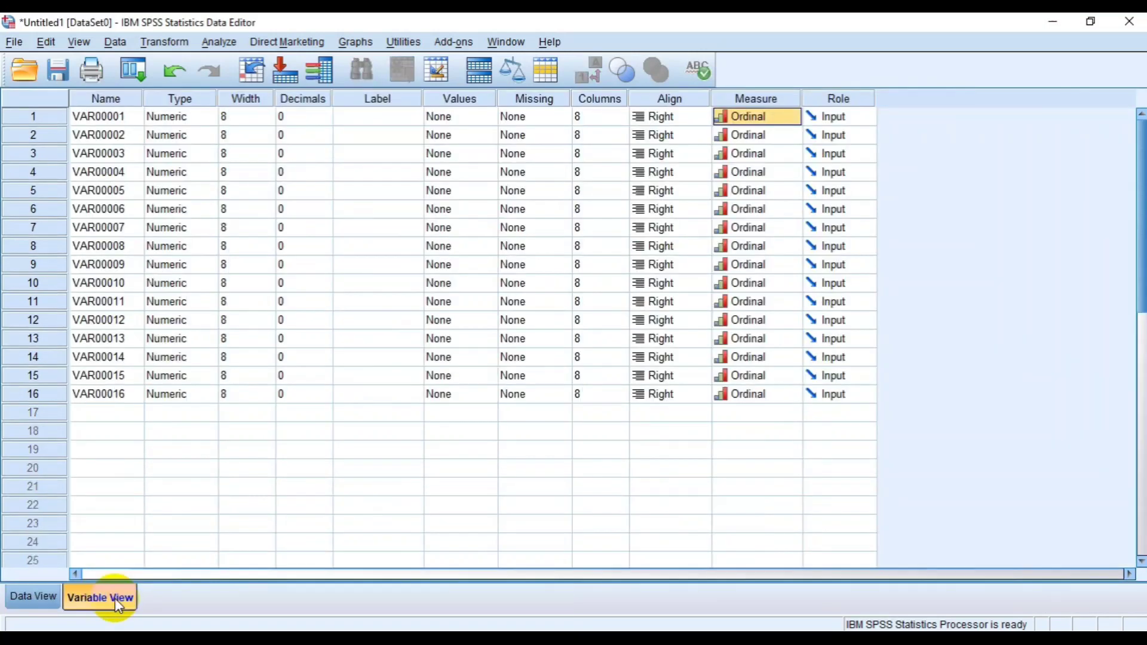
{"action": "left_click", "coordinate": [52, 596]}
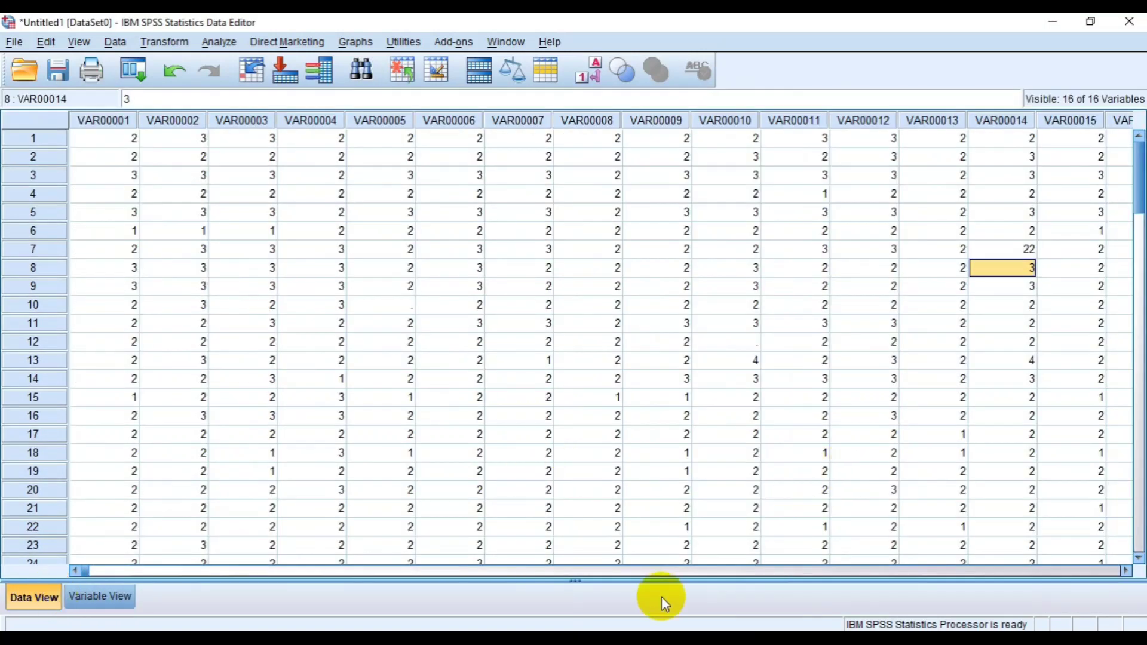
- Set up a Frequencies analysis that includes all variables from VAR00001 to VAR00016
{"action": "left_click", "coordinate": [1119, 178]}
{"action": "left_click", "coordinate": [1118, 179]}
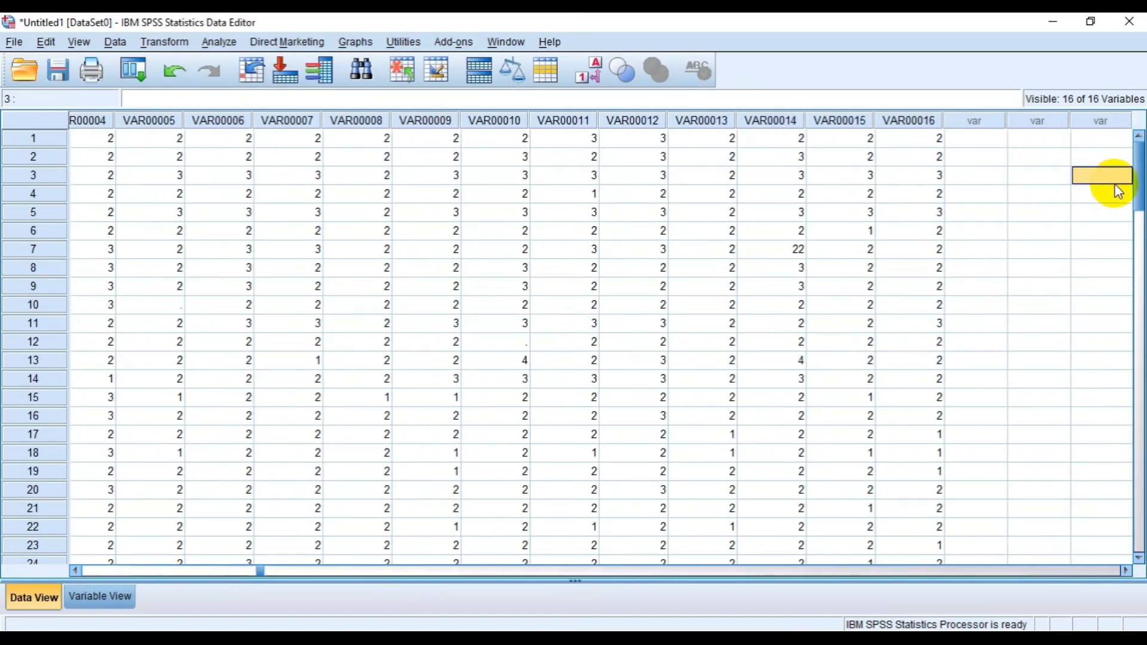
{"action": "left_click", "coordinate": [220, 43]}
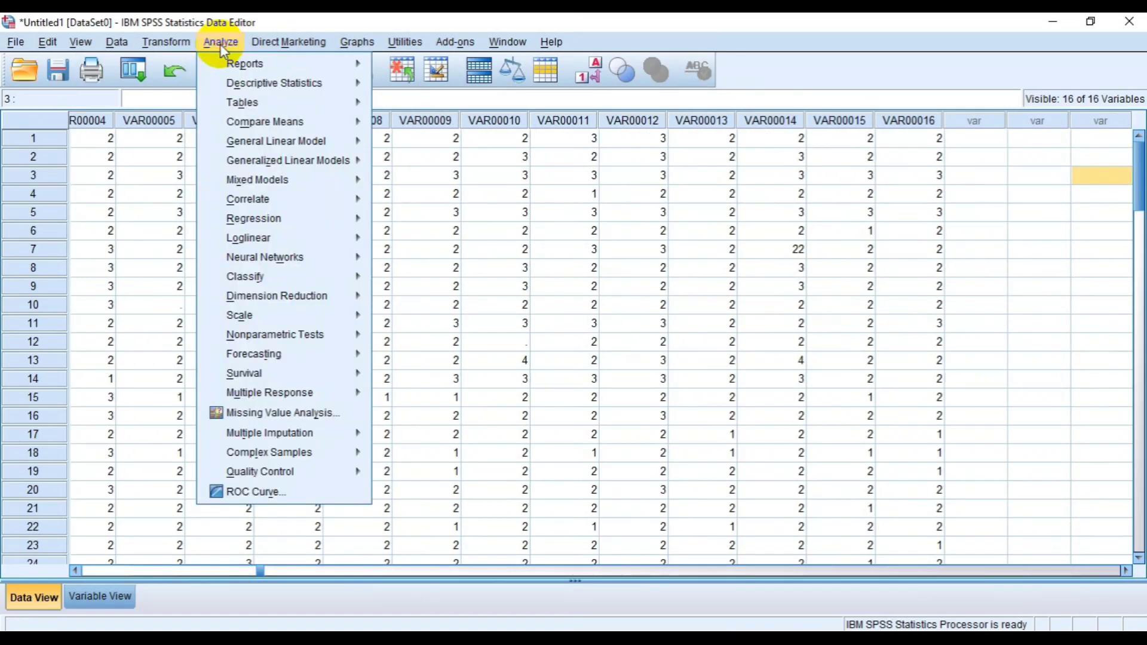
{"action": "mouse_move", "coordinate": [252, 89]}
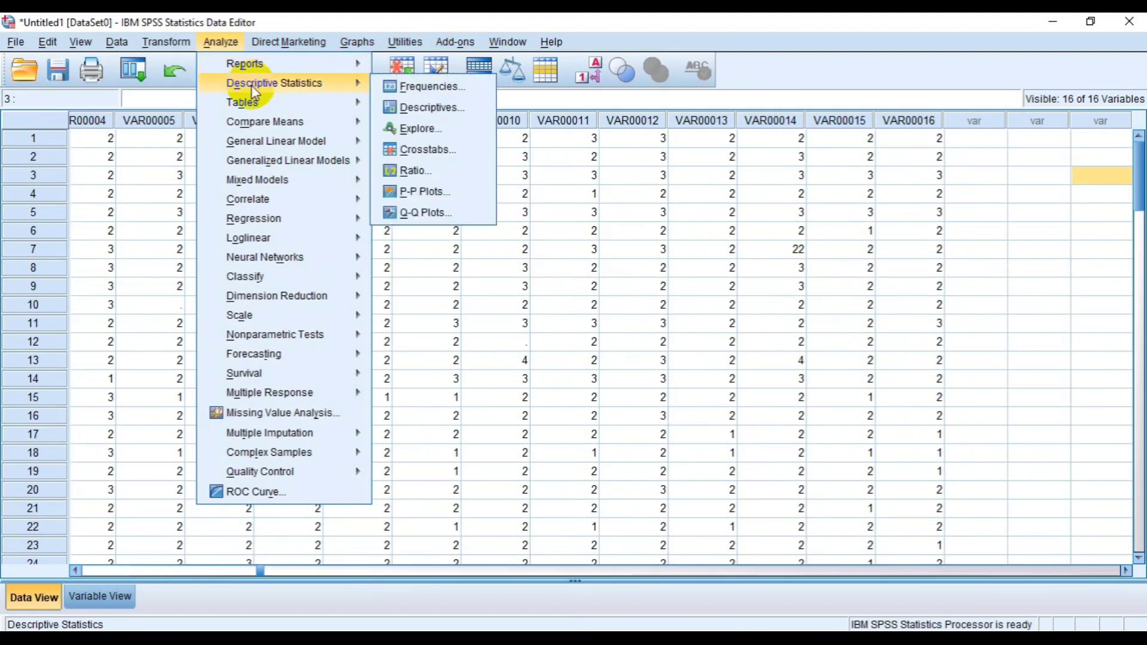
{"action": "left_click", "coordinate": [418, 87]}
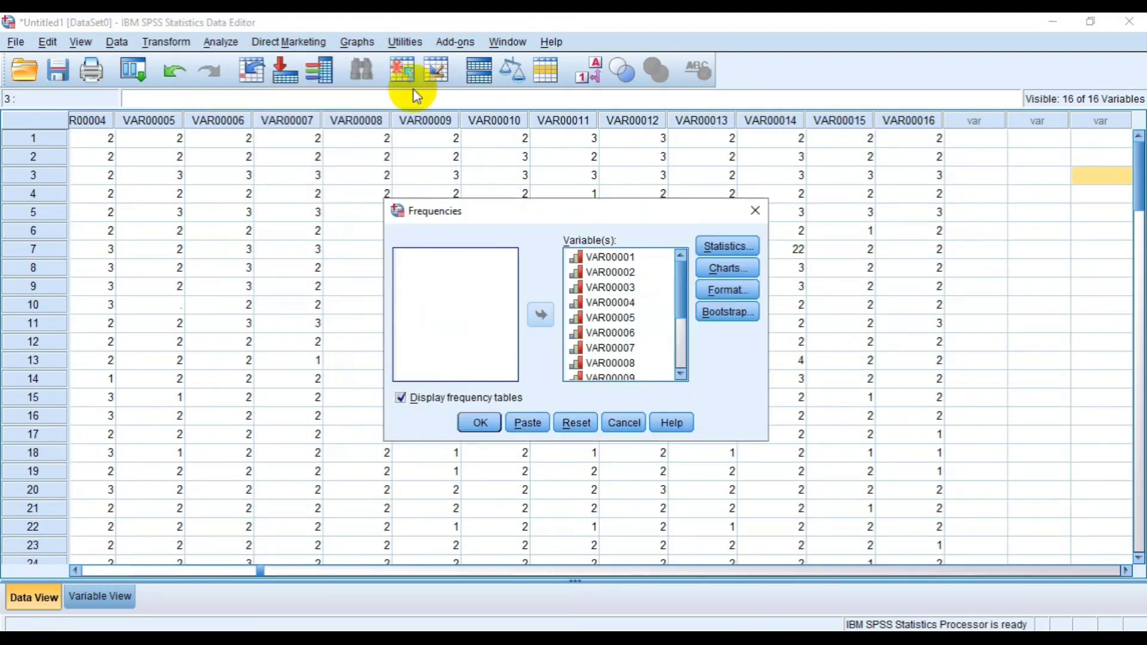
{"action": "left_click", "coordinate": [594, 289]}
{"action": "key", "text": "ctrl+a"}
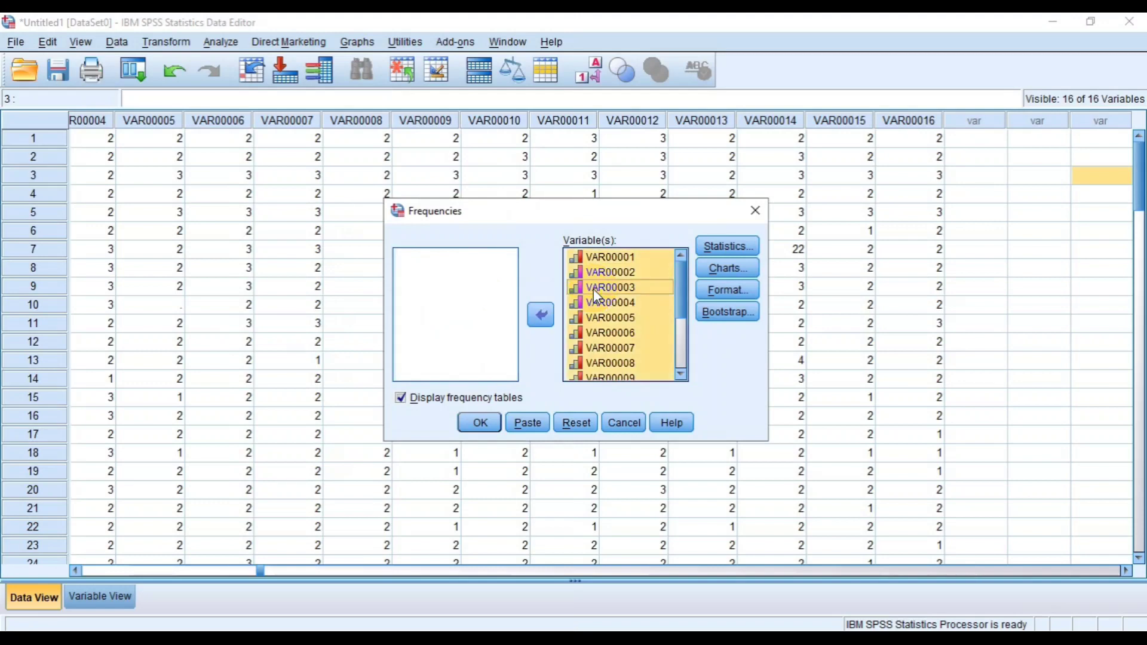
{"action": "left_click", "coordinate": [540, 314]}
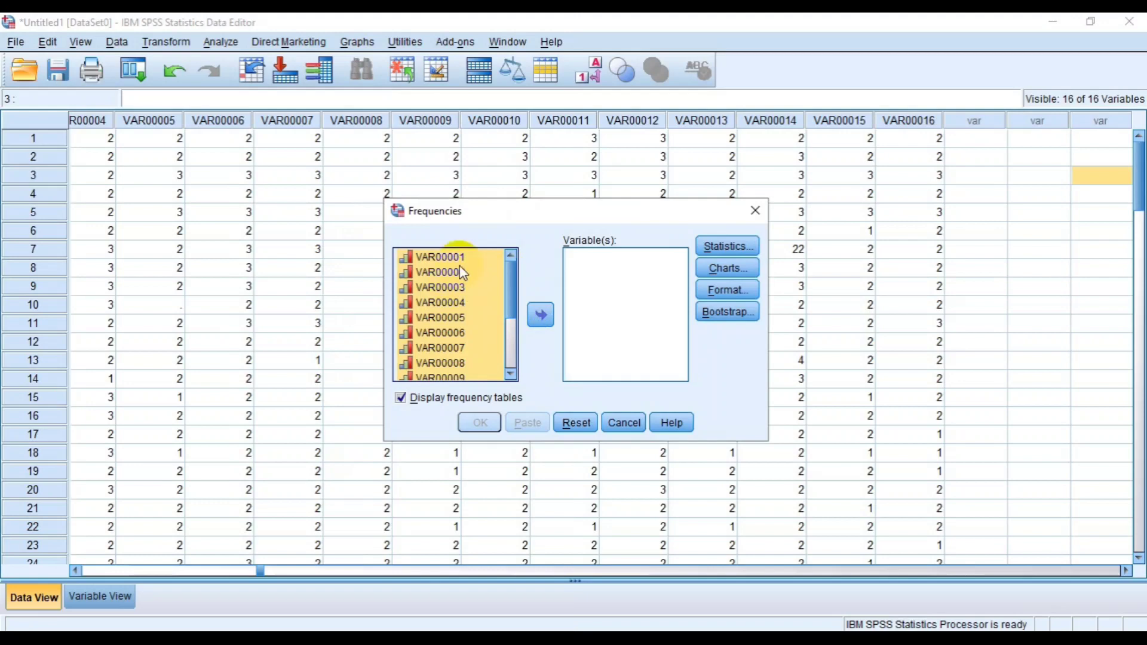
{"action": "left_click", "coordinate": [543, 314]}
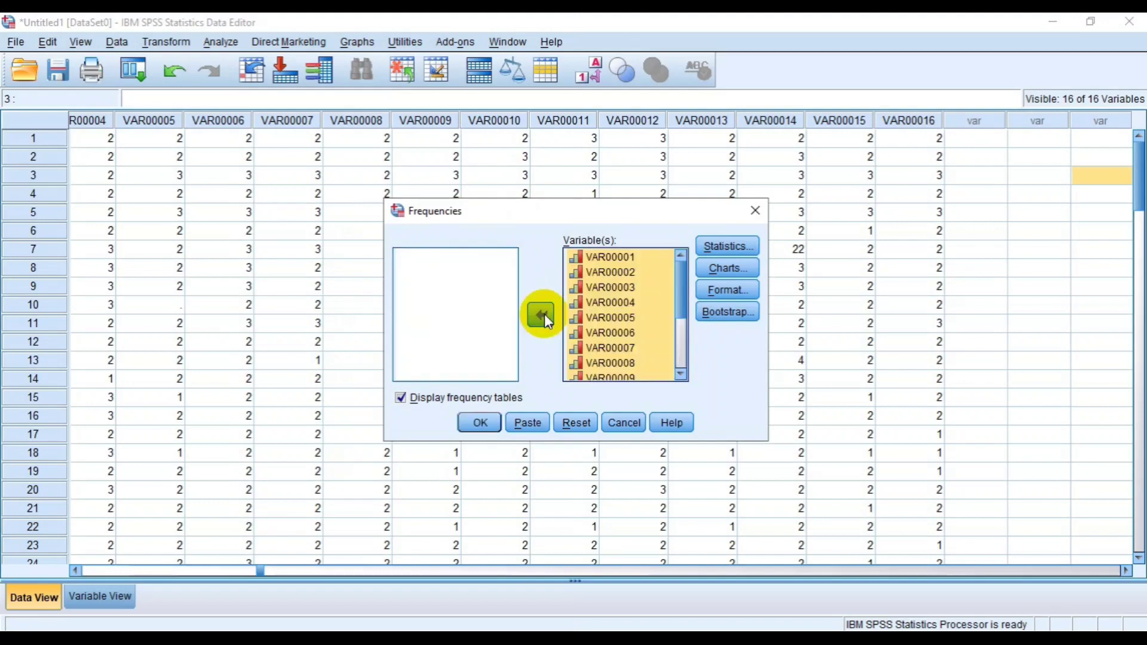
- Include only the minimum and maximum statistics and run the Frequencies analysis with frequency tables displayed
{"action": "left_click", "coordinate": [740, 245]}
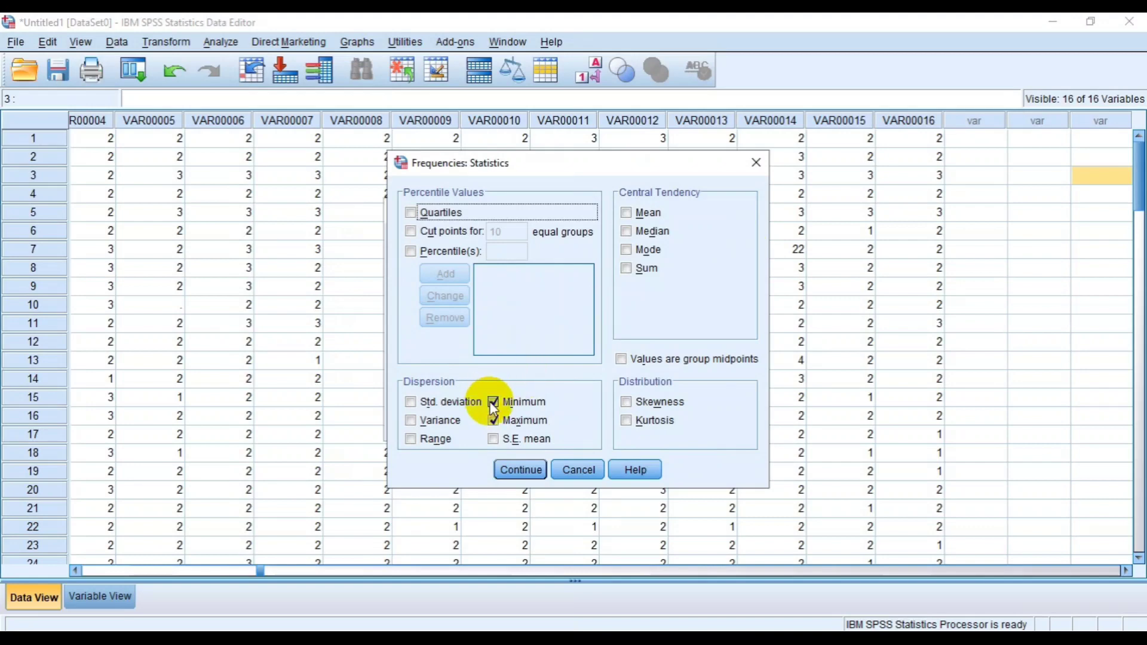
{"action": "left_click", "coordinate": [493, 402]}
{"action": "left_click", "coordinate": [493, 424]}
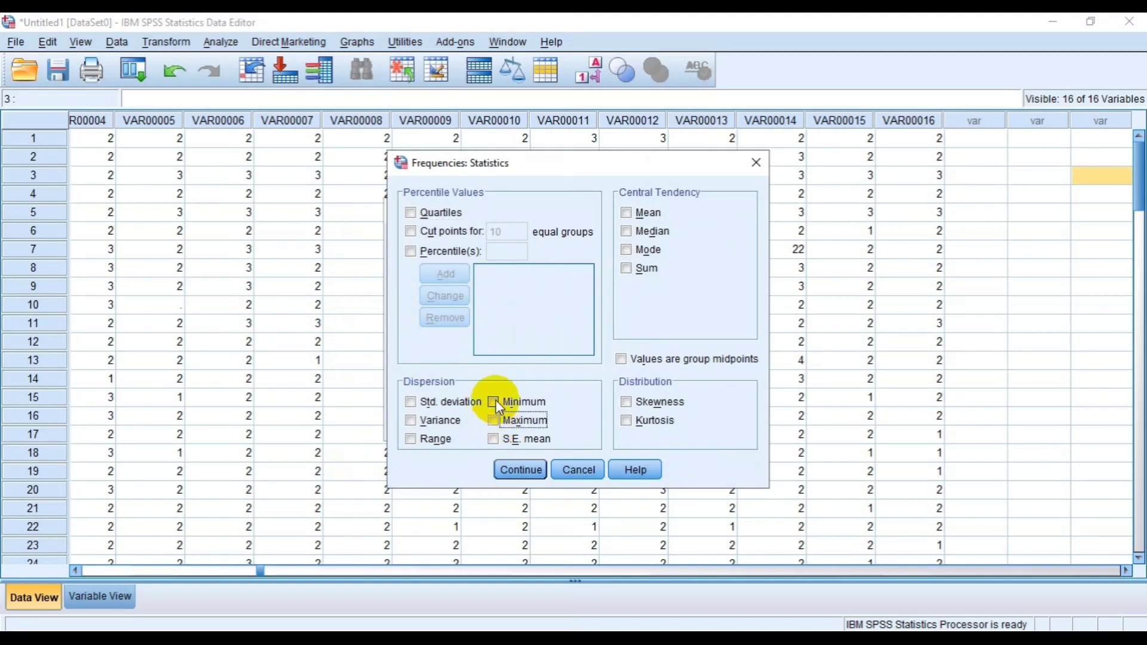
{"action": "left_click", "coordinate": [493, 402]}
{"action": "left_click", "coordinate": [494, 420]}
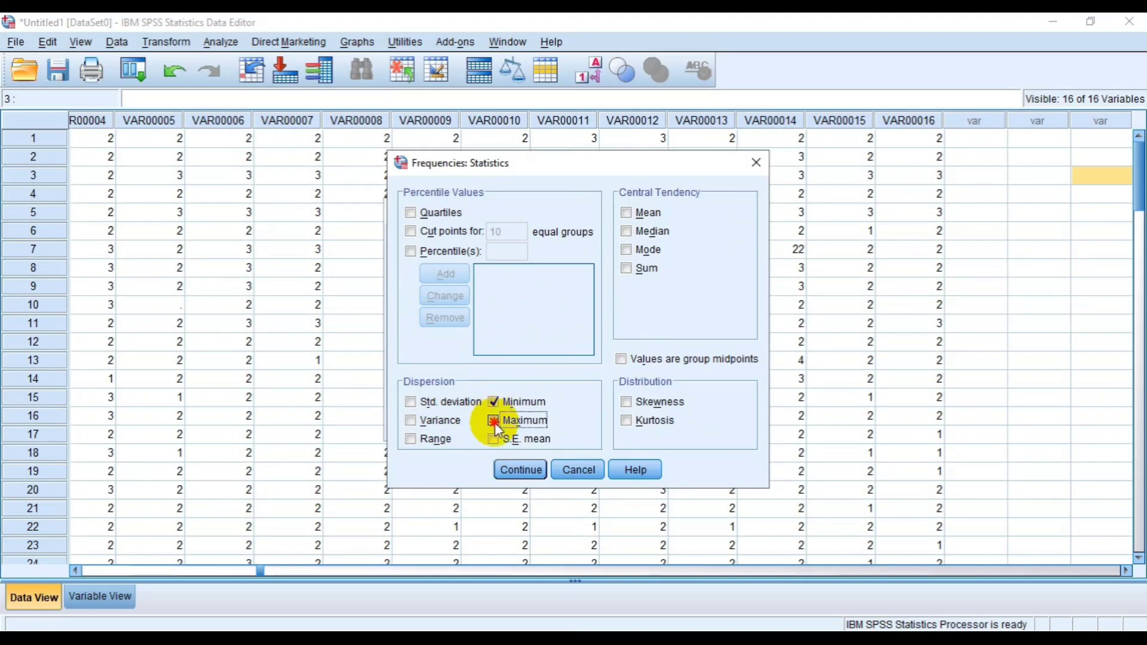
{"action": "left_click", "coordinate": [521, 469]}
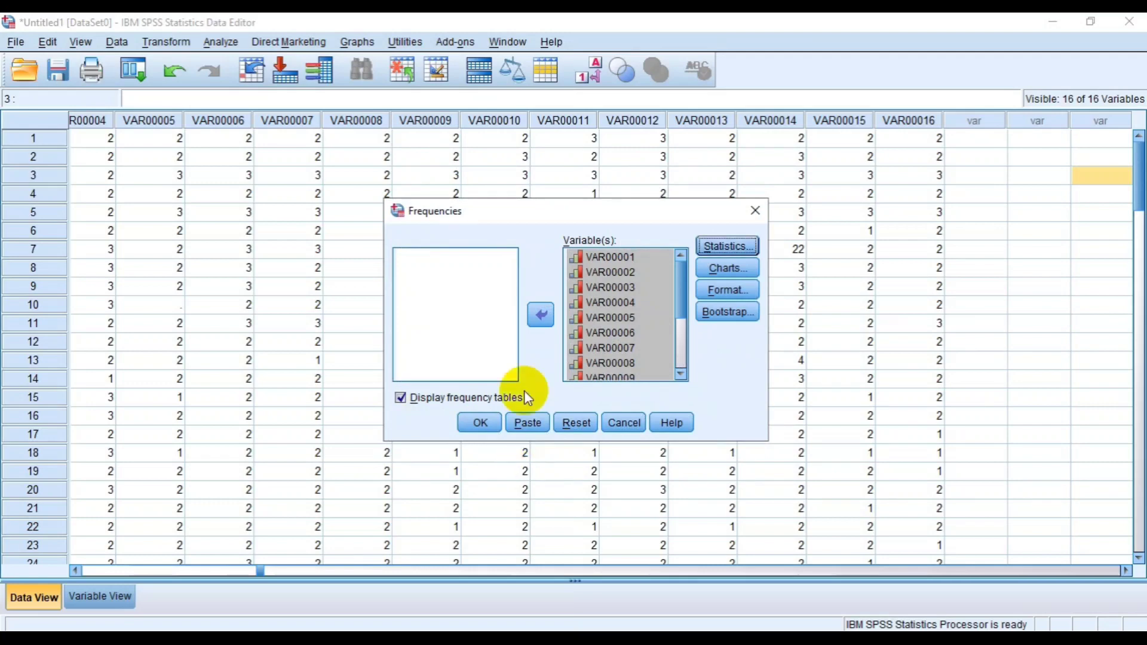
{"action": "left_click", "coordinate": [488, 423]}
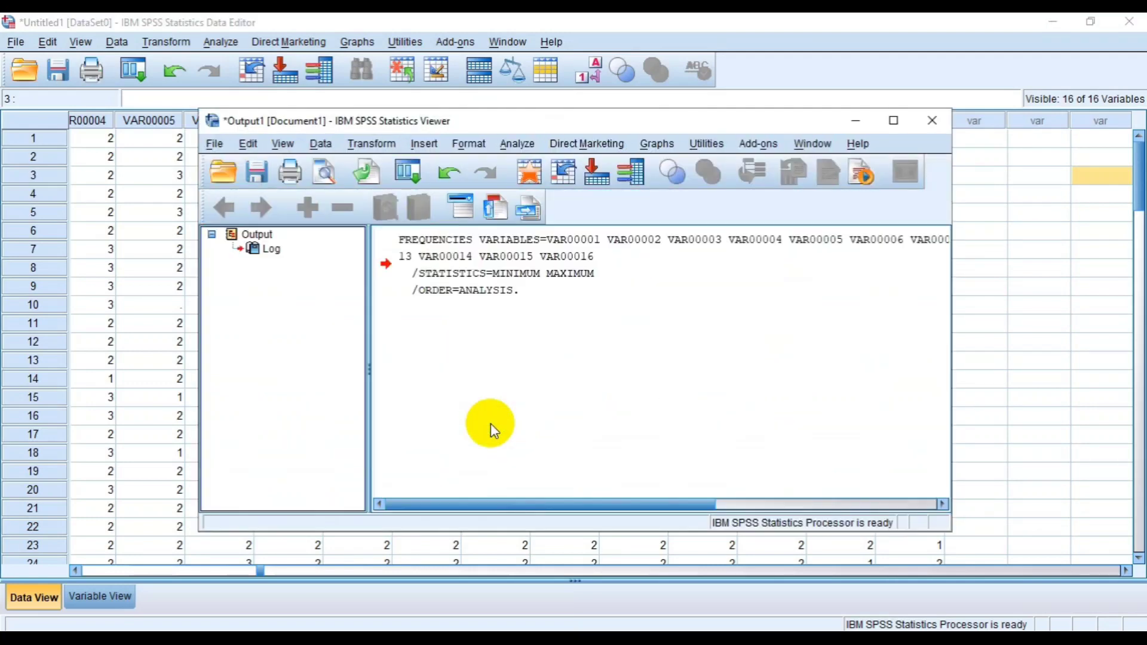
- Enlarge the output viewer and examine the missing counts, minimums and maximums of all variables in the Statistics table
{"action": "left_click", "coordinate": [894, 120]}
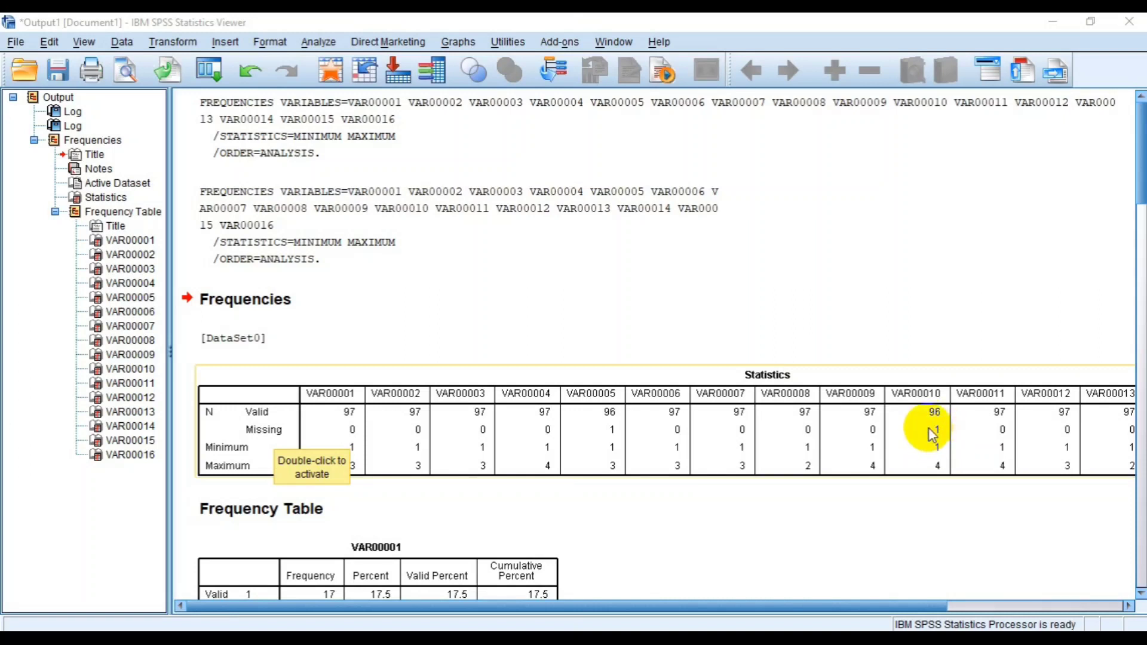
{"action": "left_click", "coordinate": [932, 608]}
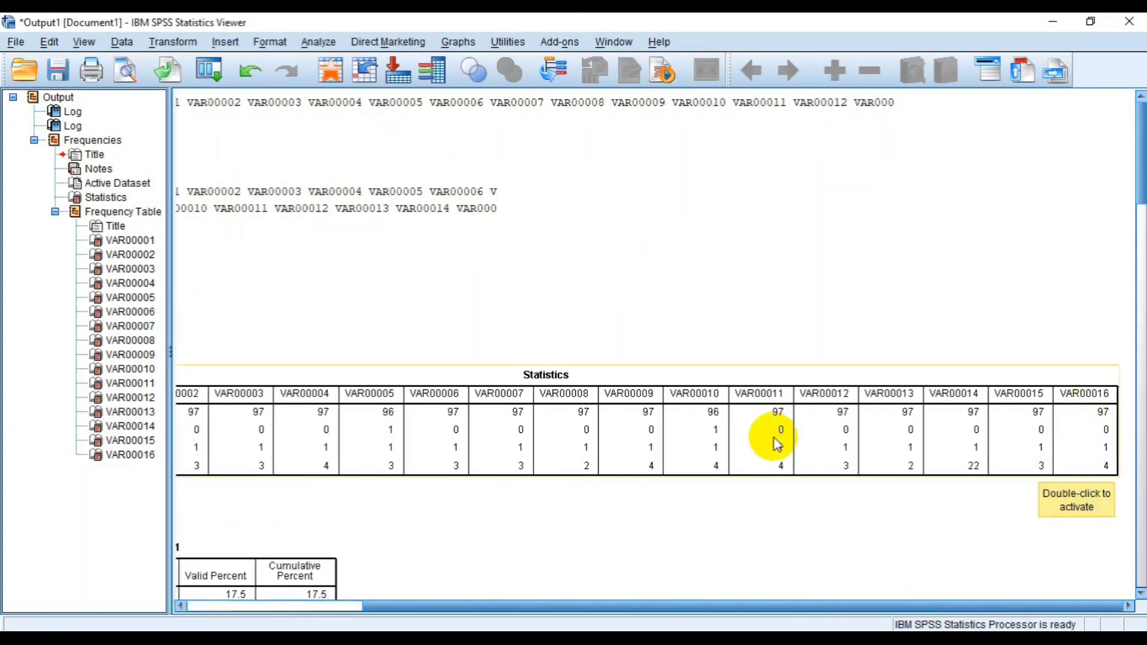
{"action": "left_click_drag", "start_coordinate": [719, 601], "coordinate": [542, 602]}
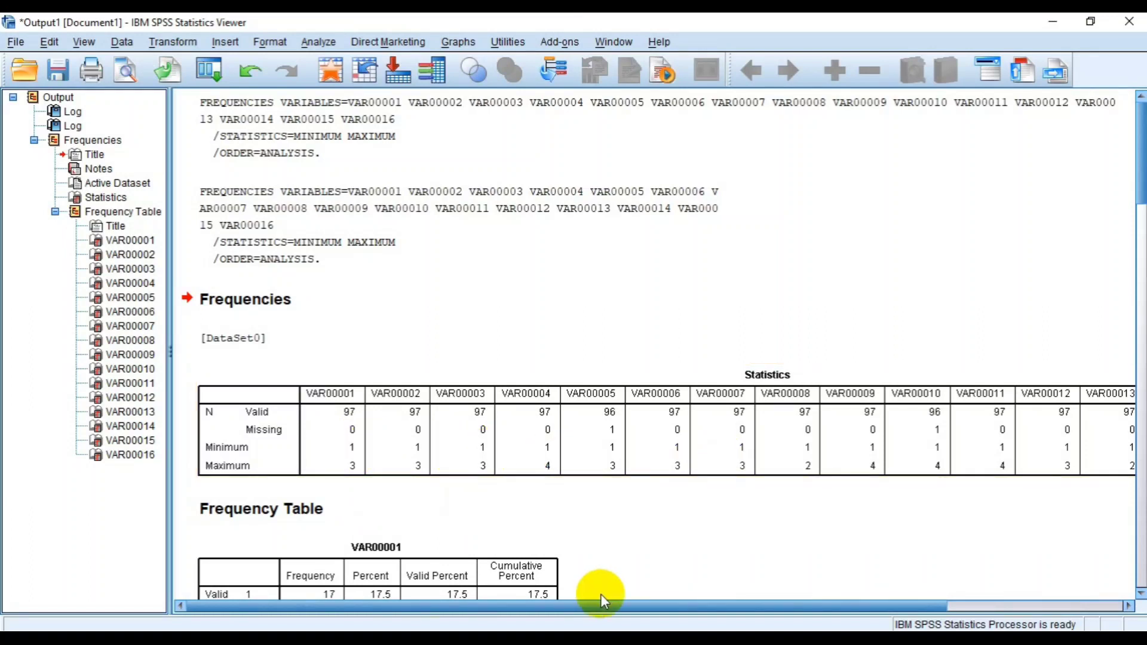
- Check the maximums across the Statistics table and correct the out-of-range entry in row 7 of VAR00014 to 2 in the Data Editor
{"action": "left_click_drag", "start_coordinate": [596, 604], "coordinate": [772, 605]}
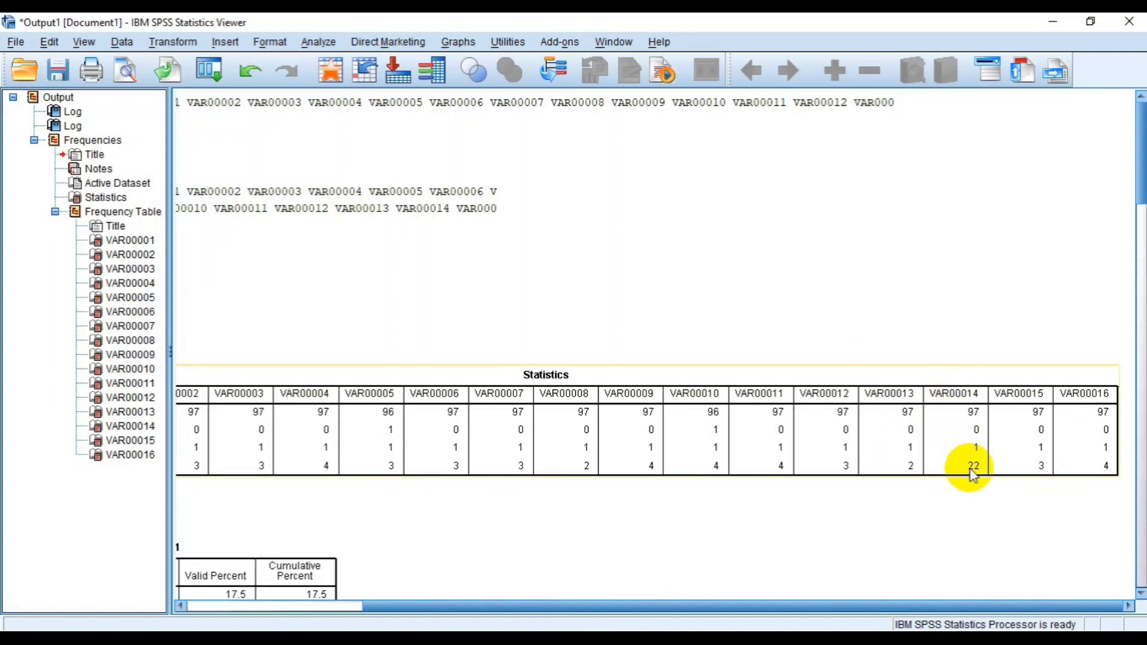
{"action": "left_click", "coordinate": [618, 607]}
{"action": "left_click_drag", "start_coordinate": [618, 607], "coordinate": [420, 624]}
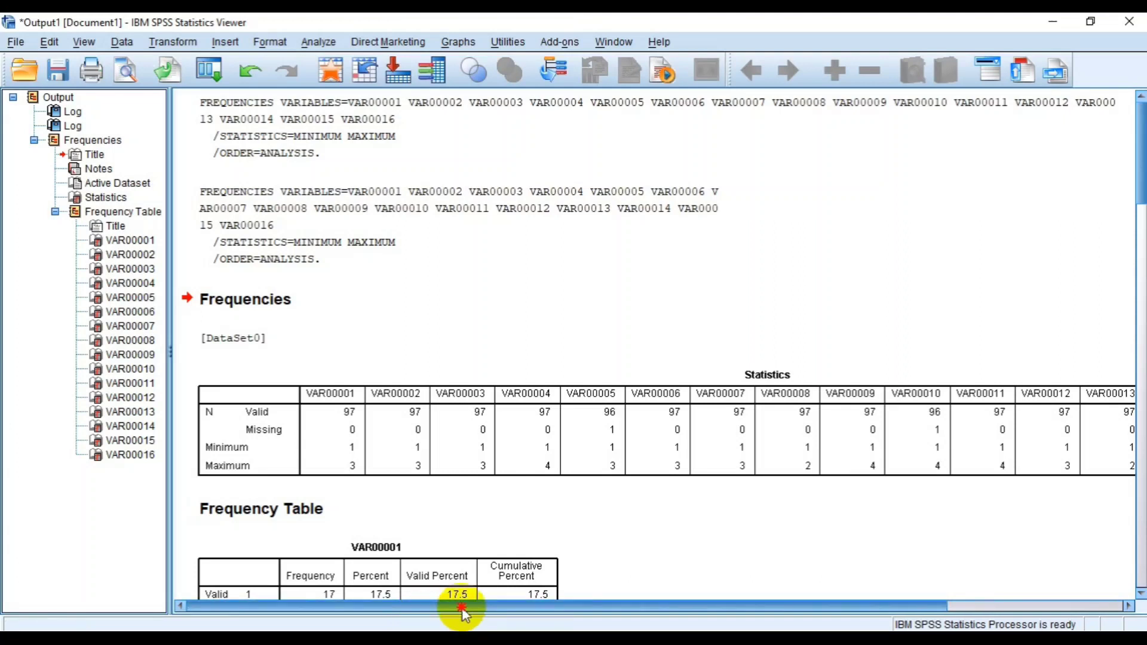
{"action": "left_click_drag", "start_coordinate": [460, 608], "coordinate": [384, 614]}
{"action": "left_click", "coordinate": [726, 602]}
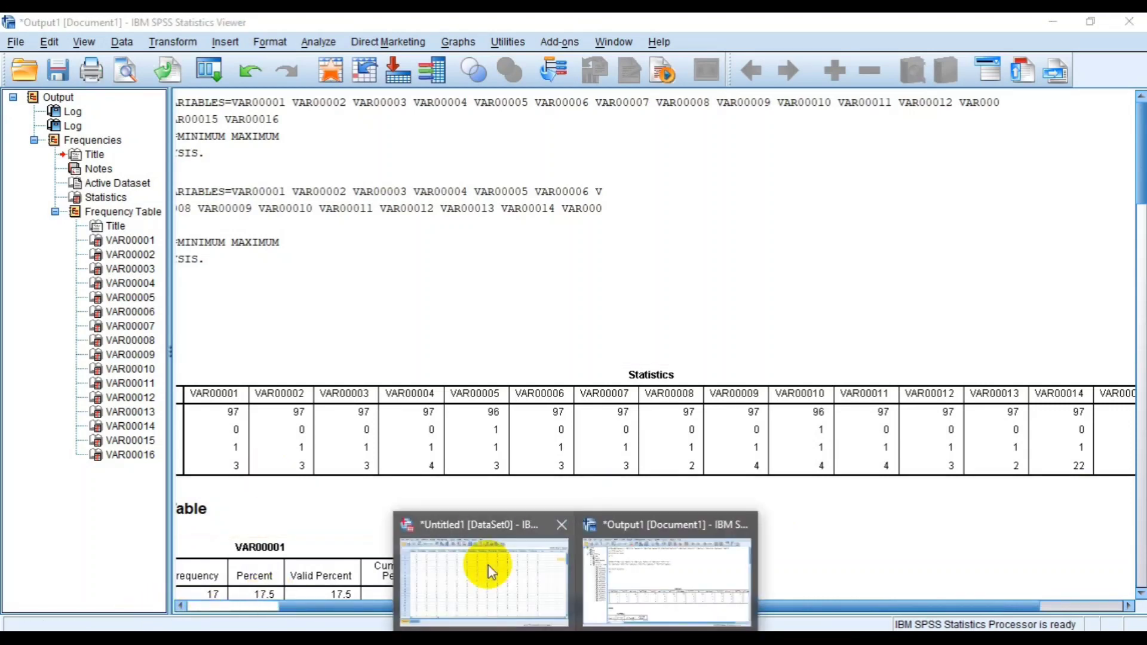
{"action": "left_click", "coordinate": [488, 566]}
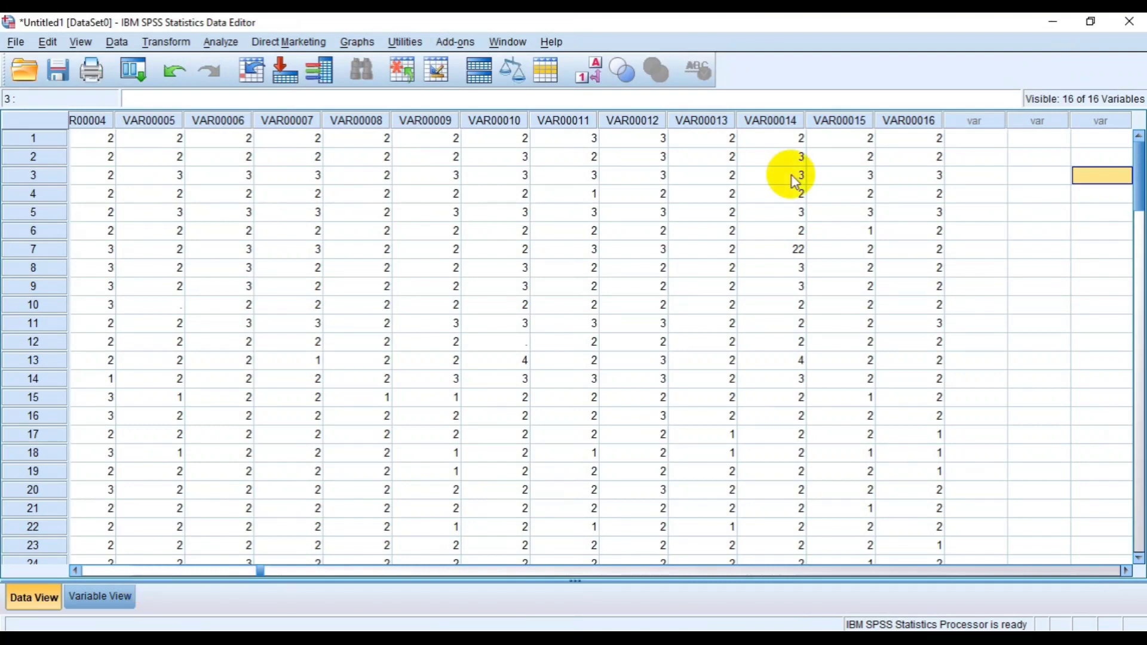
{"action": "left_click", "coordinate": [792, 254]}
{"action": "type", "text": "2"}
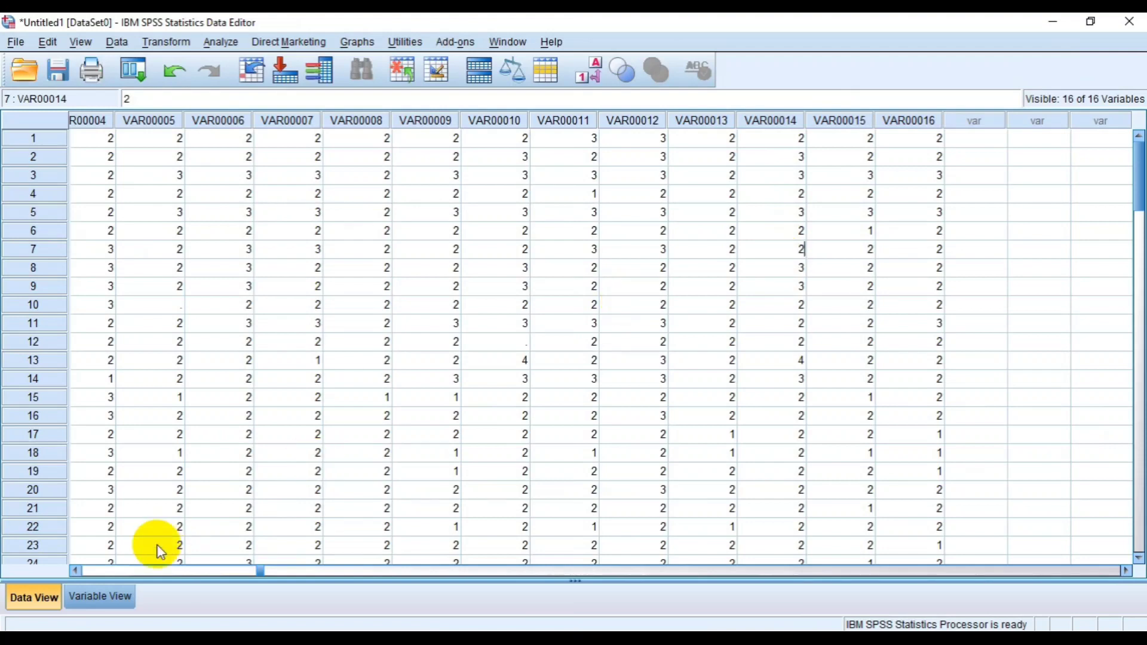
- Review the variable definitions of VAR00001 to VAR00016 alongside the entered data values
{"action": "left_click", "coordinate": [102, 597]}
{"action": "left_click", "coordinate": [55, 597]}
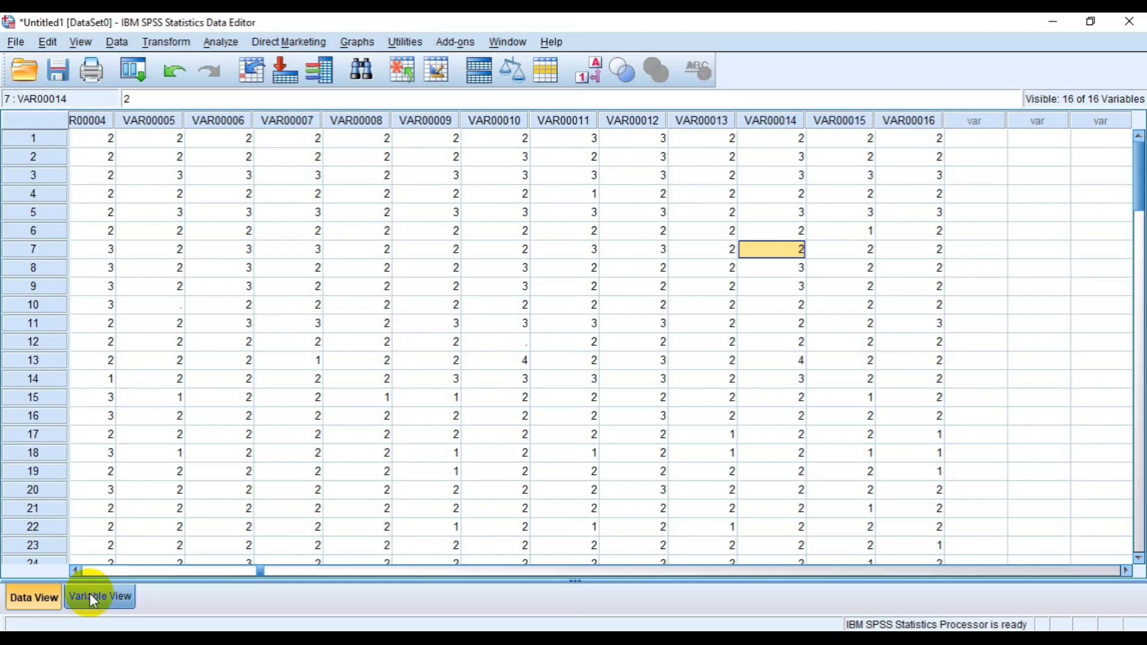
{"action": "left_click", "coordinate": [87, 596]}
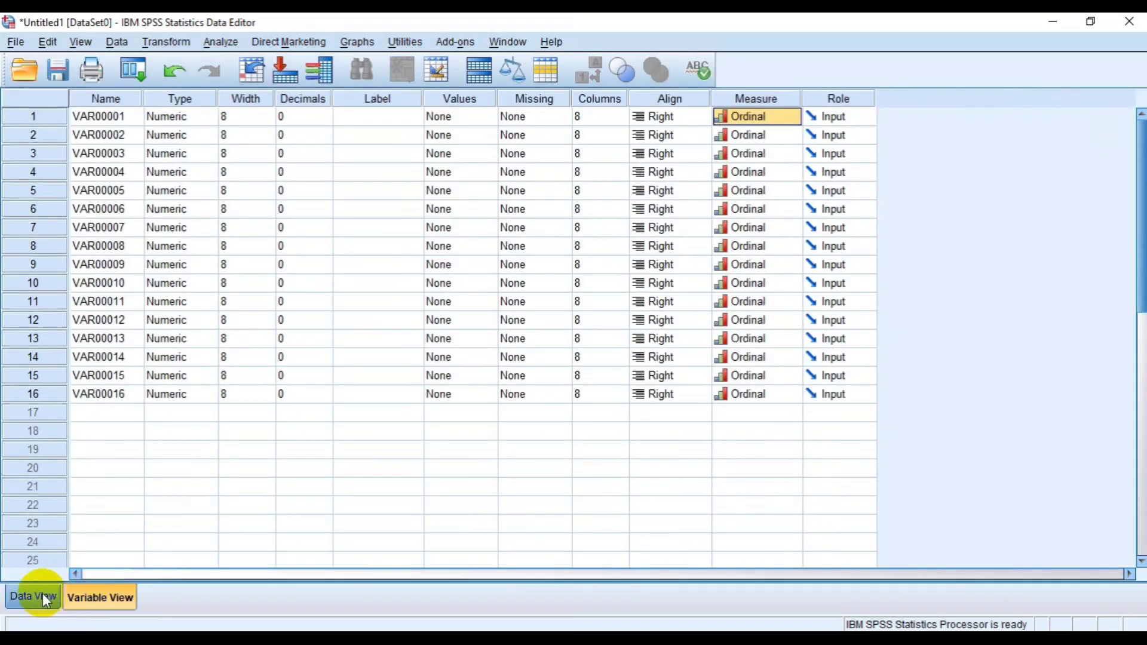
{"action": "left_click", "coordinate": [37, 594]}
{"action": "left_click", "coordinate": [119, 594]}
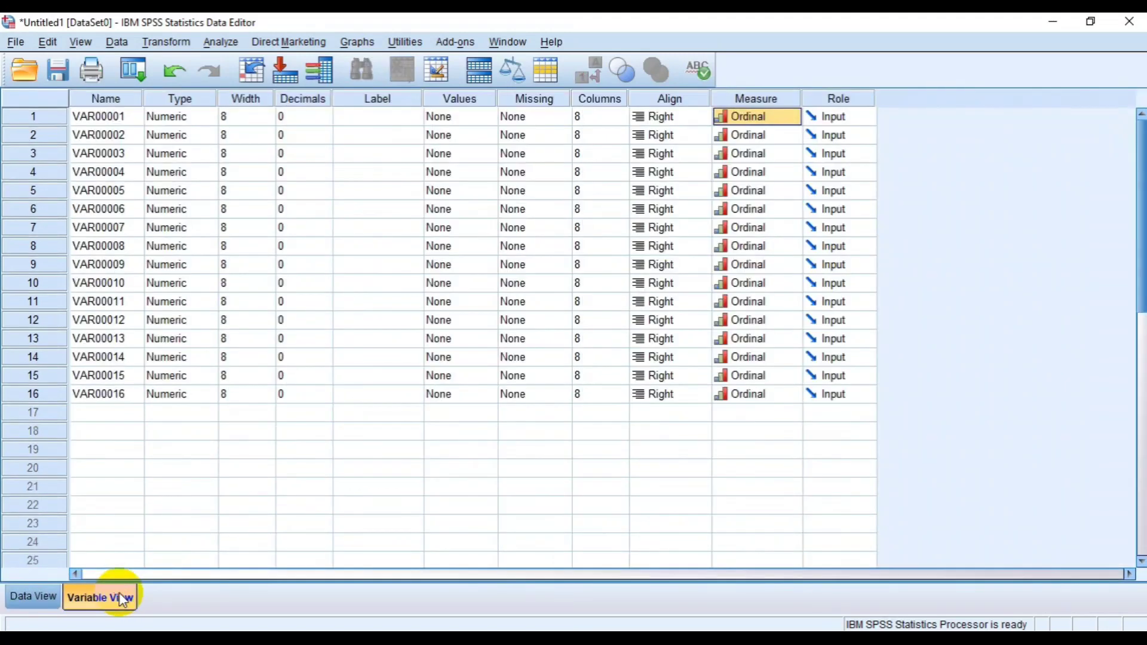
{"action": "left_click", "coordinate": [52, 604]}
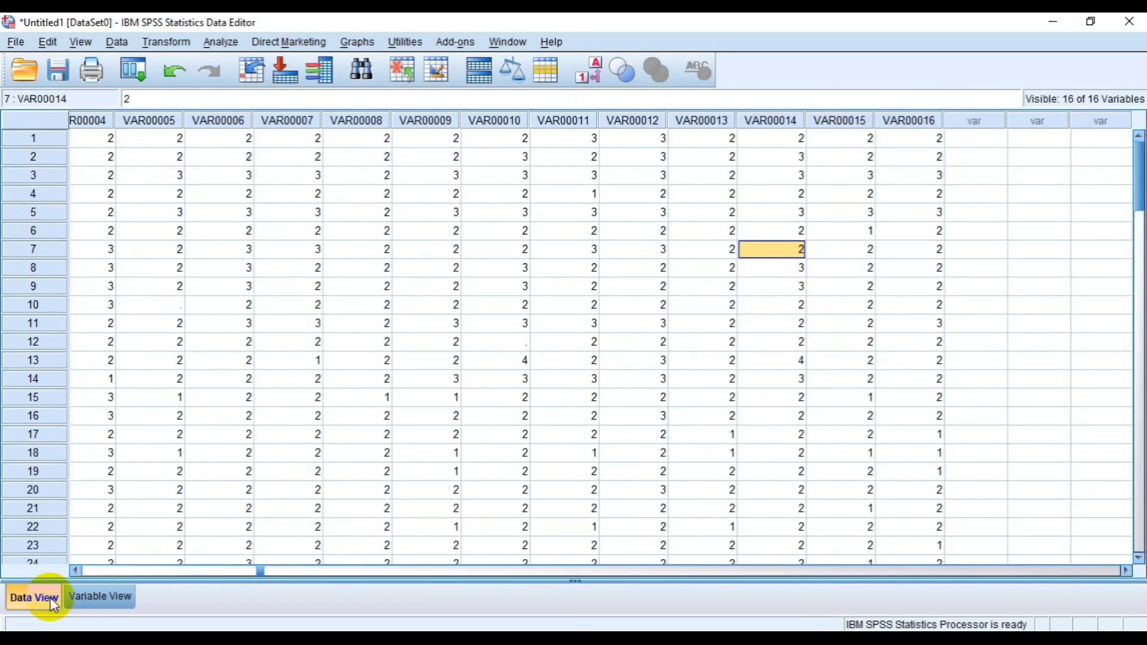
{"action": "left_click", "coordinate": [70, 597]}
{"action": "left_click", "coordinate": [21, 596]}
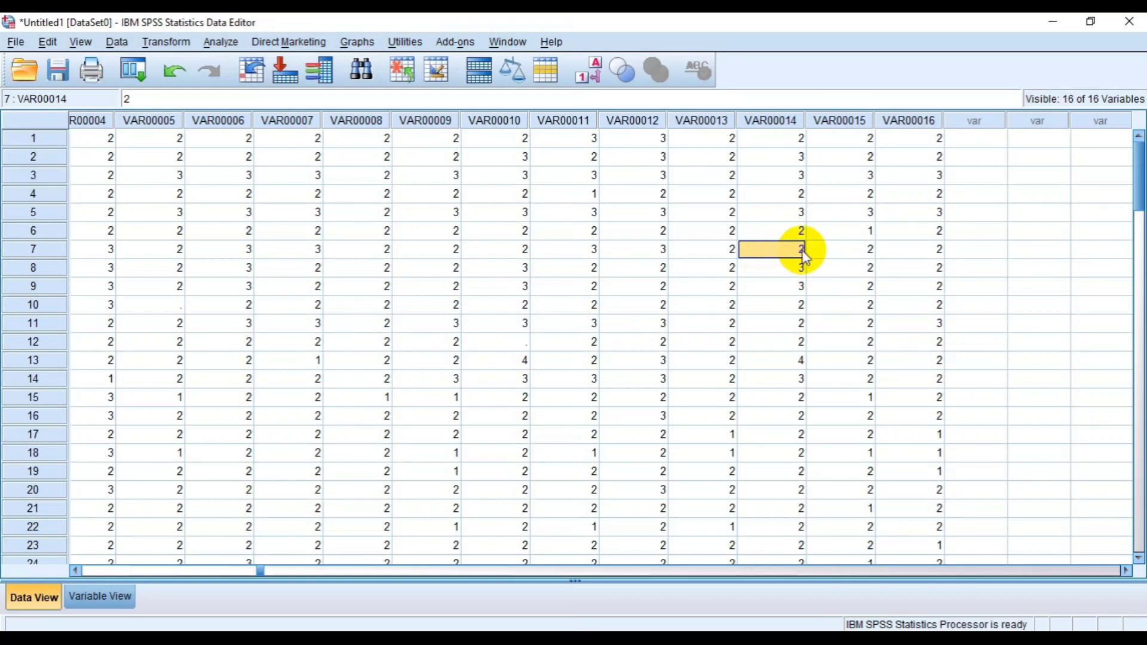
{"action": "left_click", "coordinate": [119, 598]}
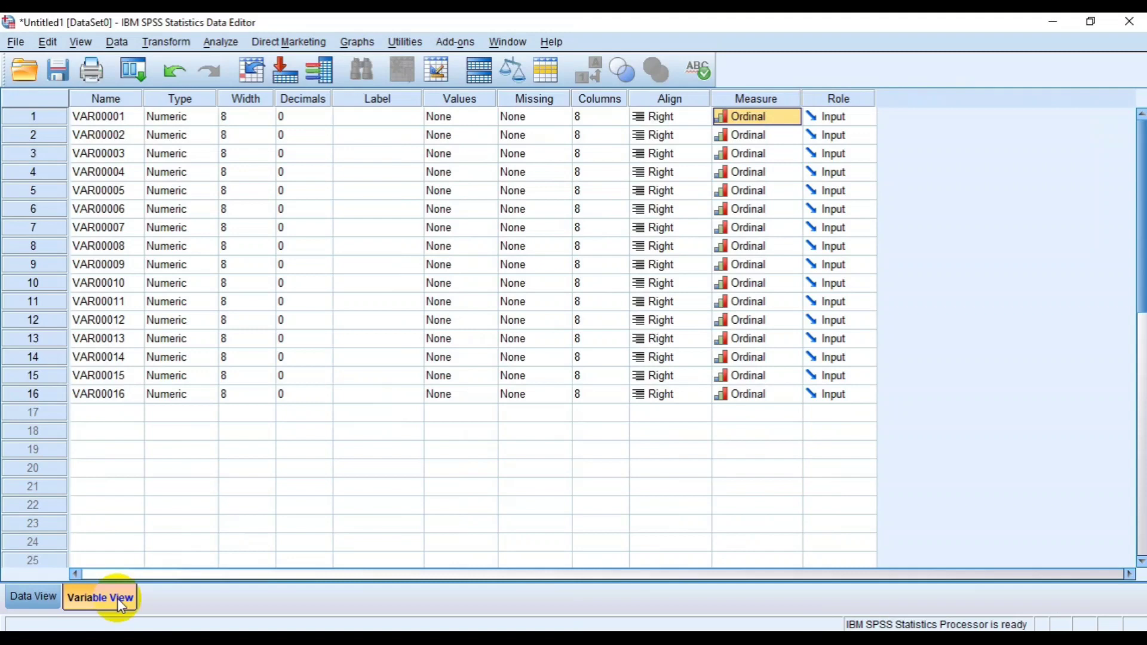
{"action": "left_click", "coordinate": [42, 596]}
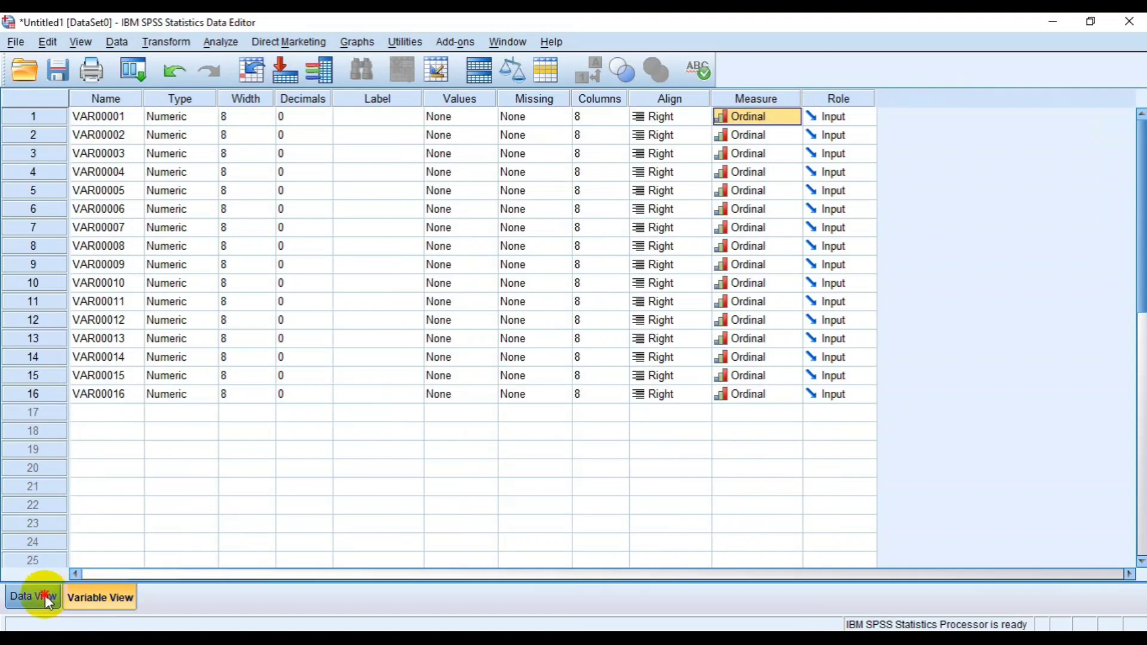